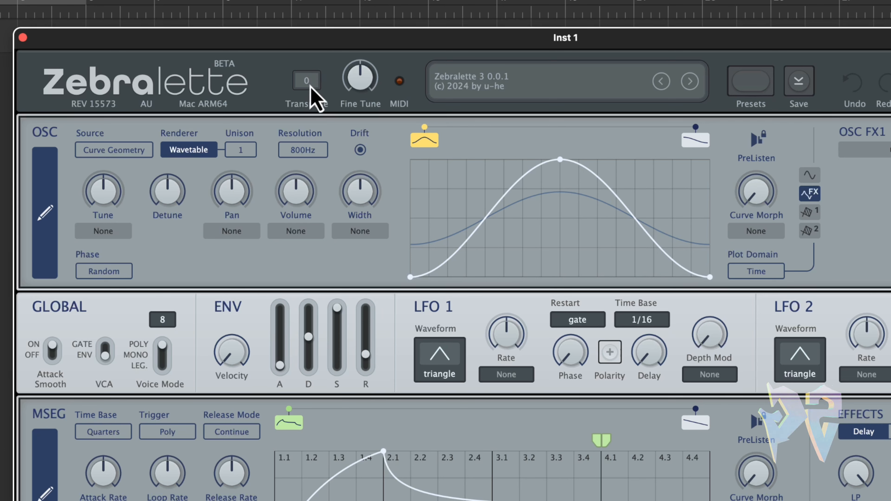
# Step: Review the available Transpose values and try lowering the Fine Tune setting
pyautogui.click(306, 82)
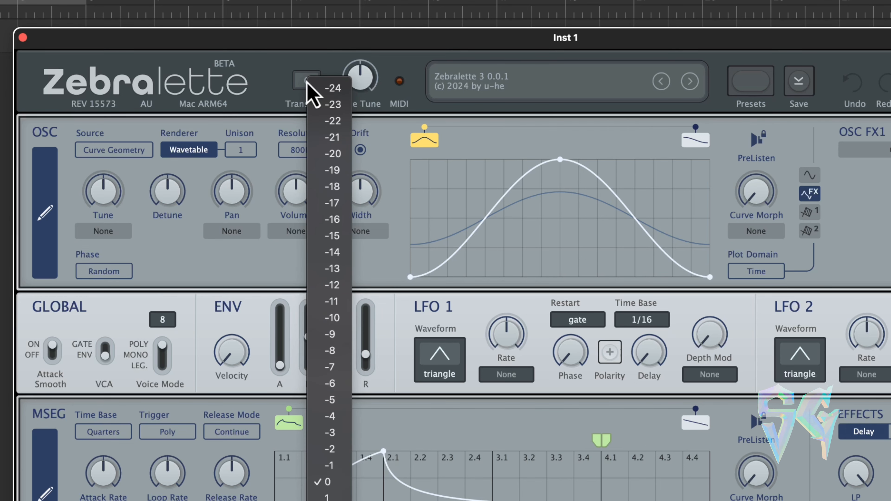
pyautogui.press('Escape')
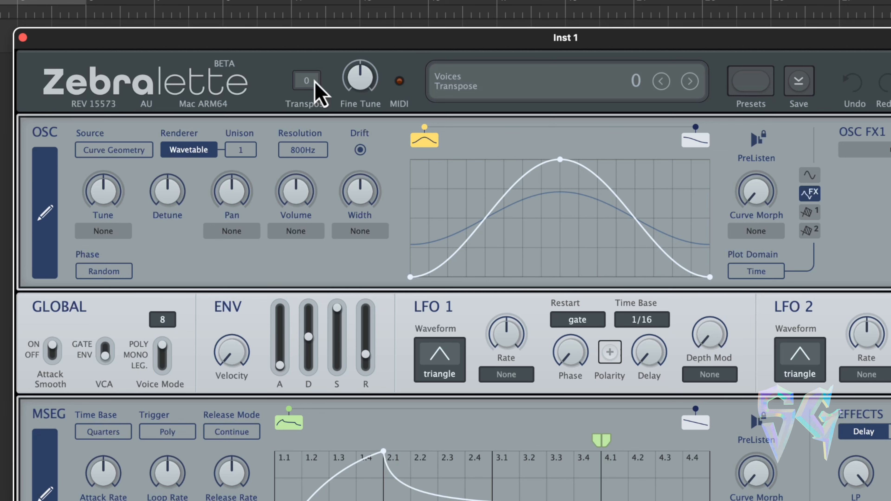
pyautogui.click(316, 83)
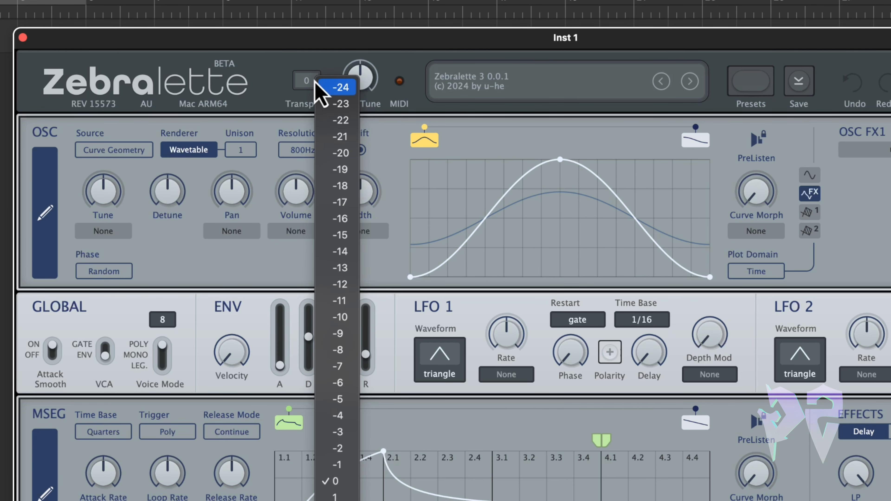
pyautogui.click(342, 87)
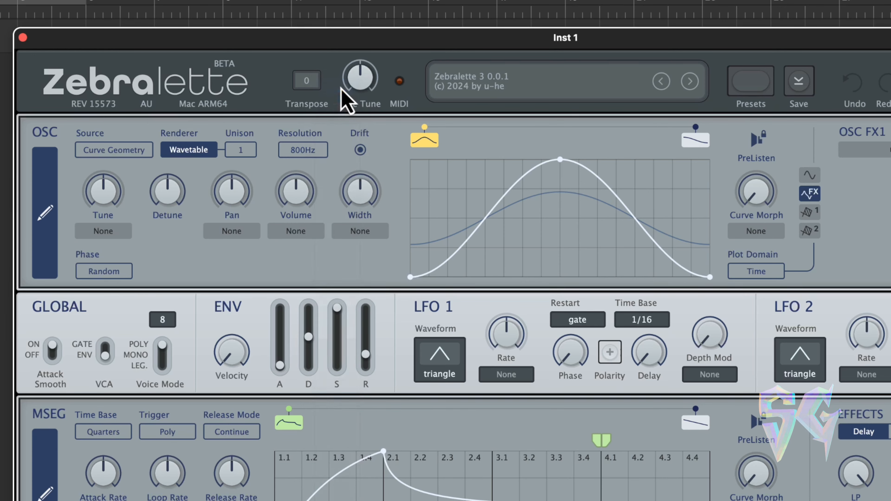
pyautogui.click(310, 81)
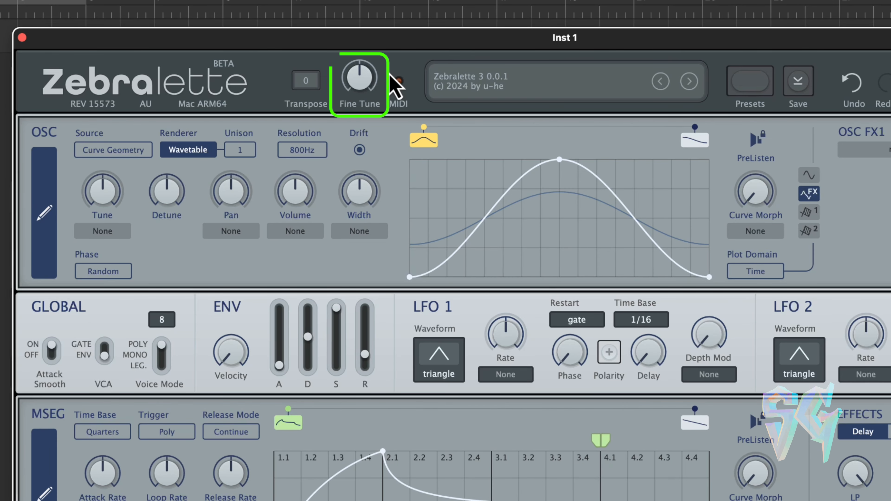
pyautogui.moveTo(360, 75); pyautogui.dragTo(369, 105)
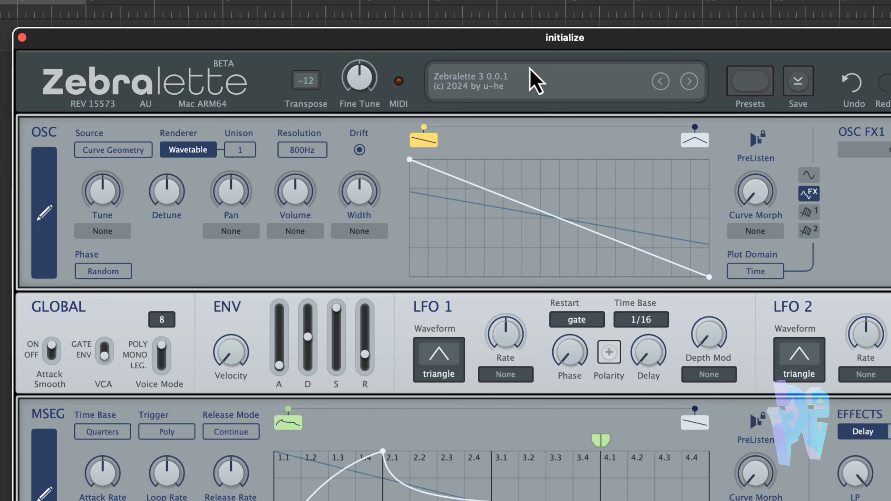
# Step: Look through the preset list and step back and forth through the presets to load Alien Escape
pyautogui.click(623, 83)
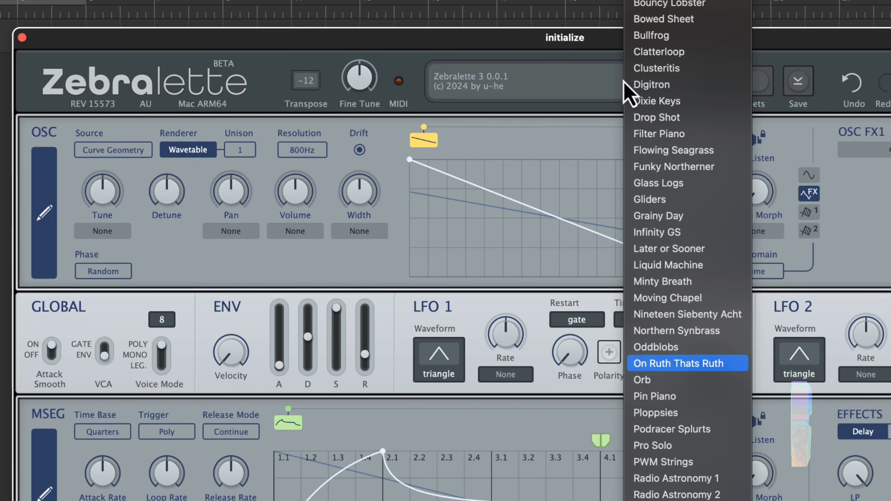
pyautogui.click(581, 59)
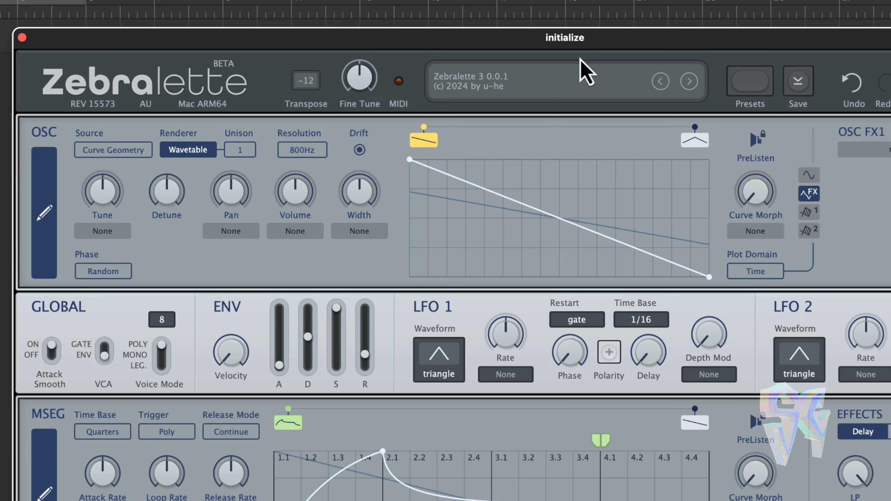
pyautogui.click(690, 82)
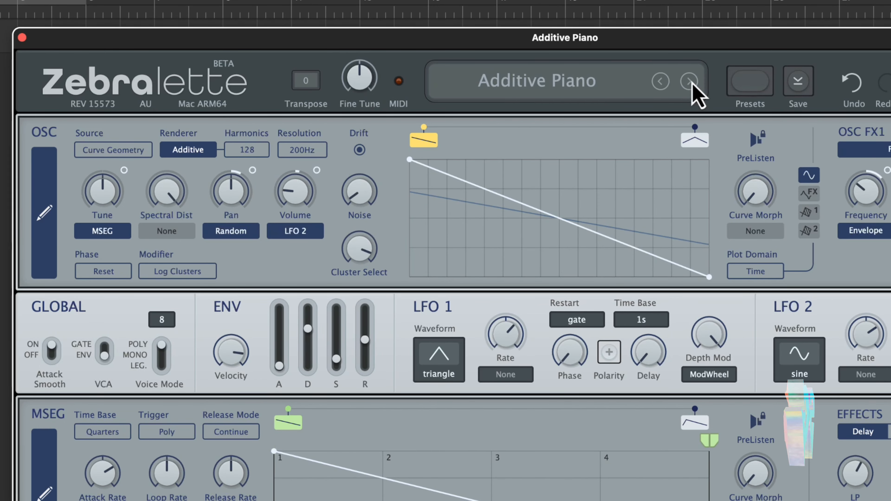
pyautogui.click(690, 82)
pyautogui.click(690, 82)
pyautogui.click(660, 82)
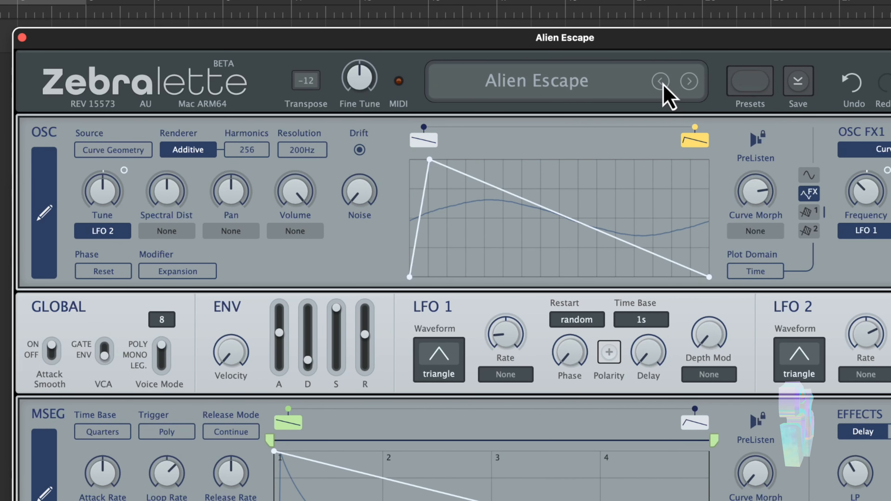
pyautogui.click(661, 82)
pyautogui.click(661, 81)
pyautogui.click(689, 82)
pyautogui.click(689, 82)
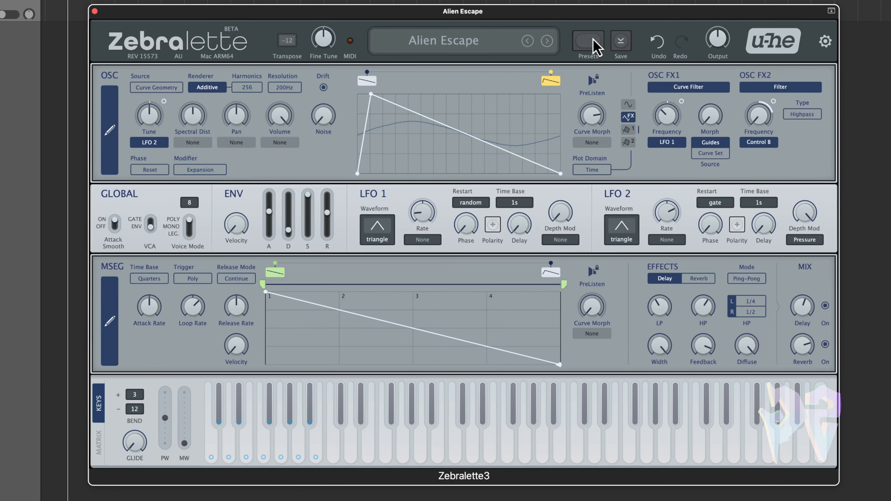
# Step: Examine the preset browser's folders, tags and preset information for Alien Escape, and return to the synth view
pyautogui.click(593, 40)
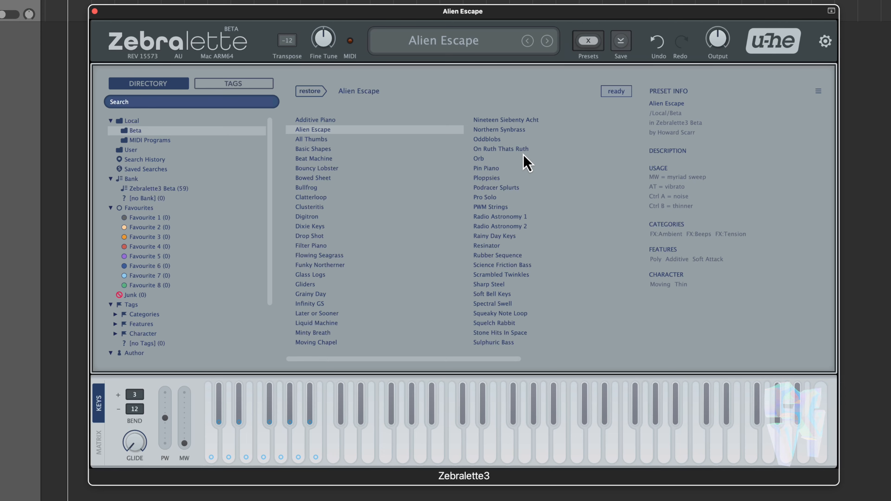
pyautogui.click(588, 42)
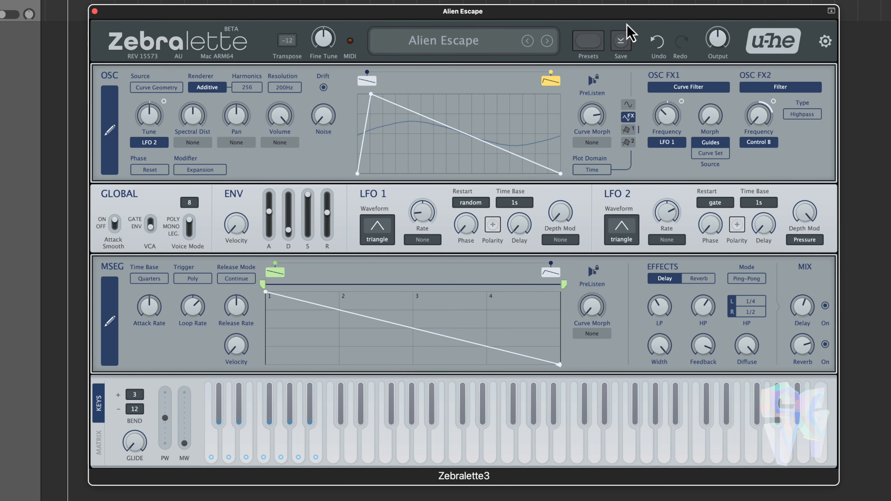
pyautogui.click(623, 44)
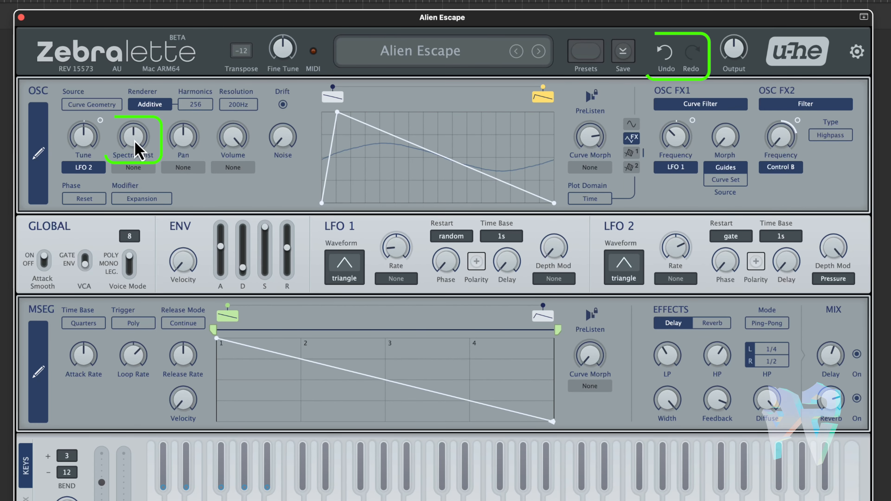
# Step: Set the oscillator's Spectral Dist to 77, and try undoing and redoing that change
pyautogui.moveTo(193, 116)
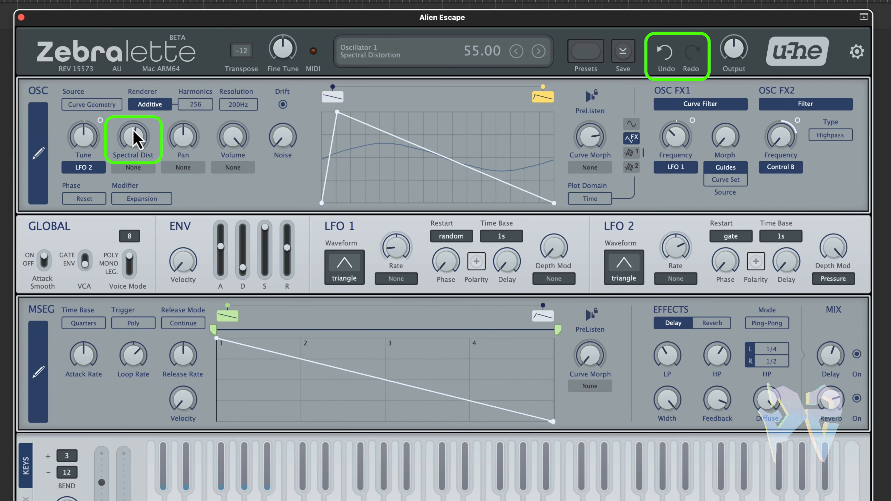
pyautogui.moveTo(134, 139); pyautogui.dragTo(145, 105)
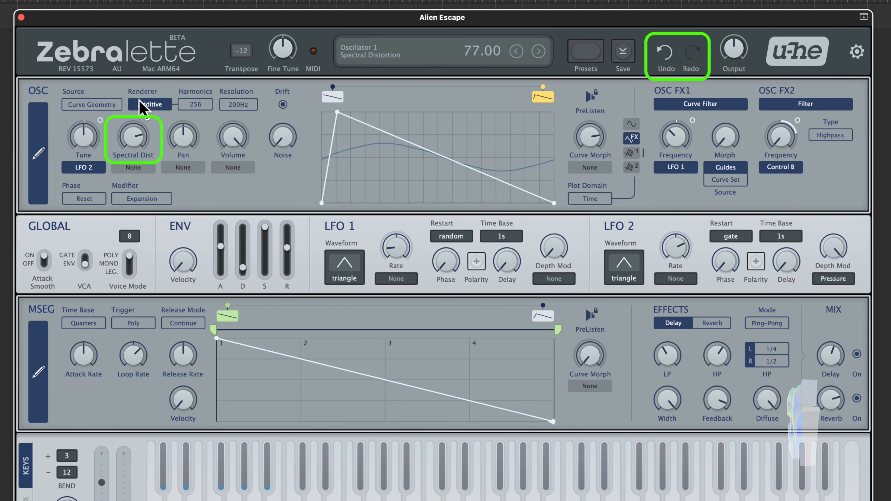
pyautogui.click(667, 57)
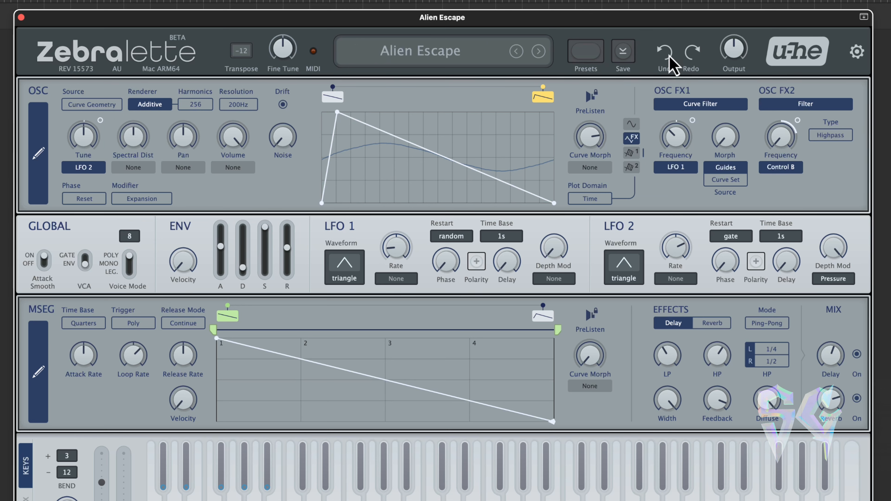
pyautogui.click(692, 52)
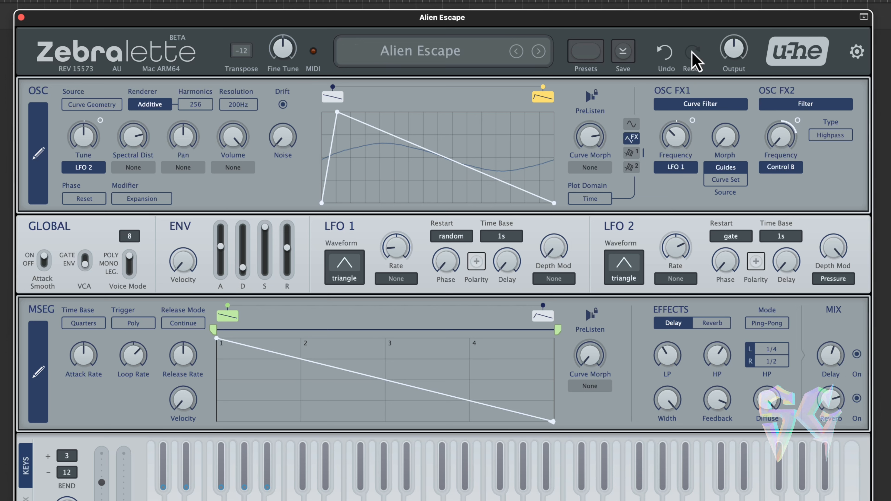
# Step: Lower the main Output to 56 and reset it to its default level
pyautogui.moveTo(736, 59)
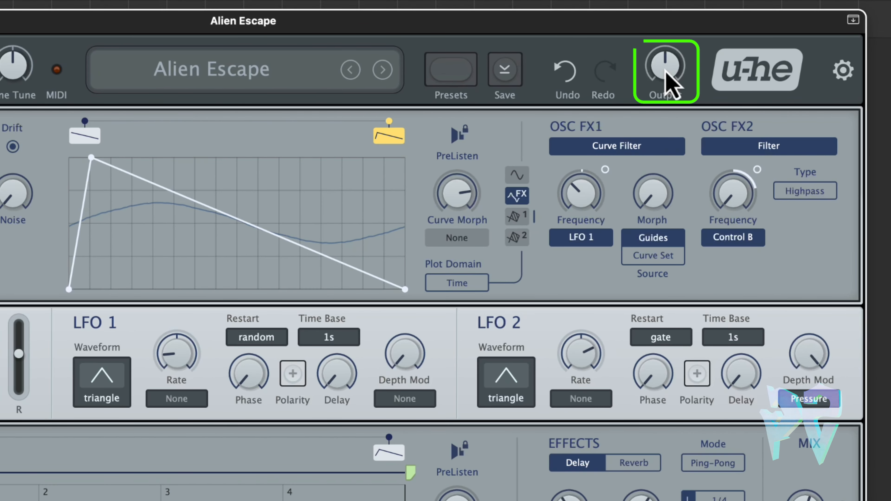
pyautogui.moveTo(666, 72); pyautogui.dragTo(666, 100)
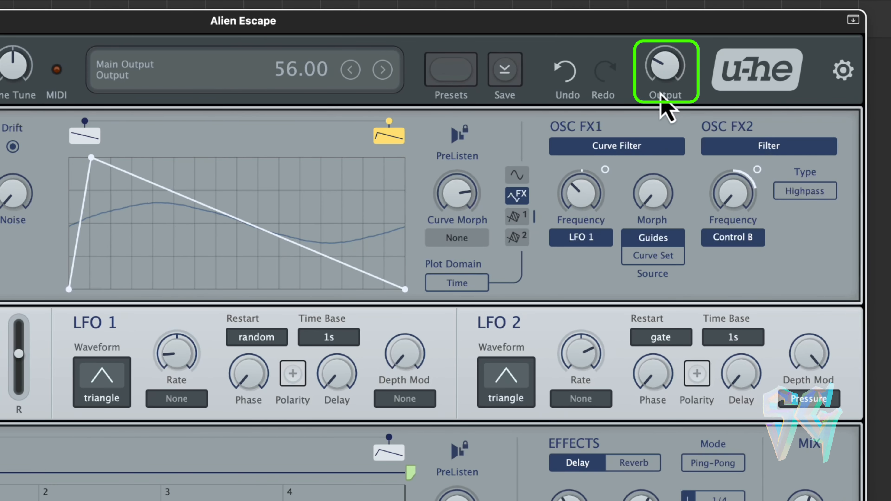
pyautogui.doubleClick(669, 71)
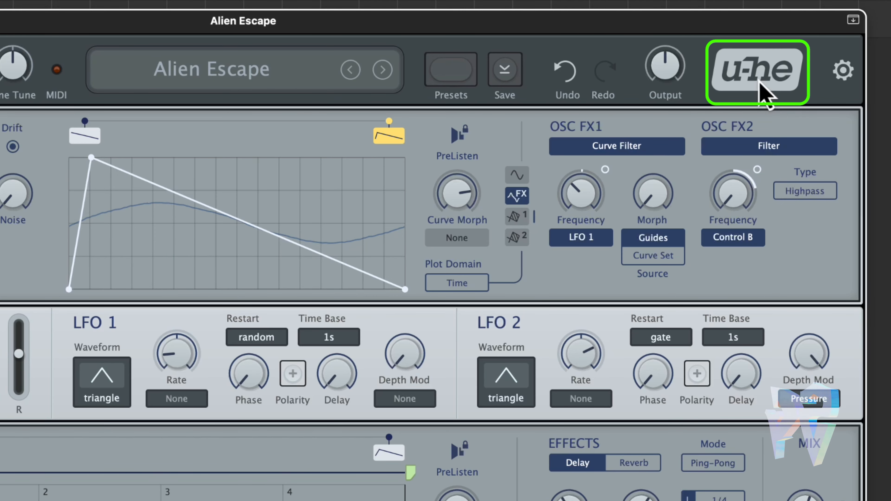
# Step: Examine the u-he links menu and the MIDI assignment overlay of the configuration pages, and return to the synth view
pyautogui.click(766, 94)
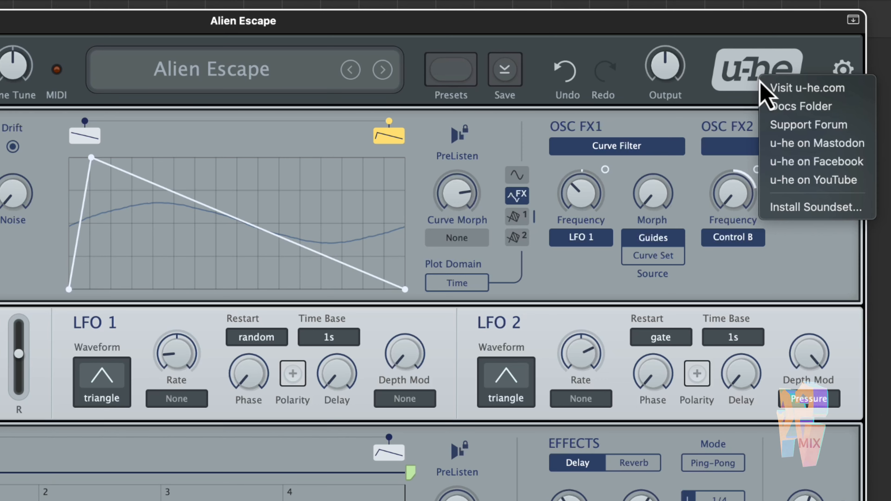
pyautogui.click(759, 83)
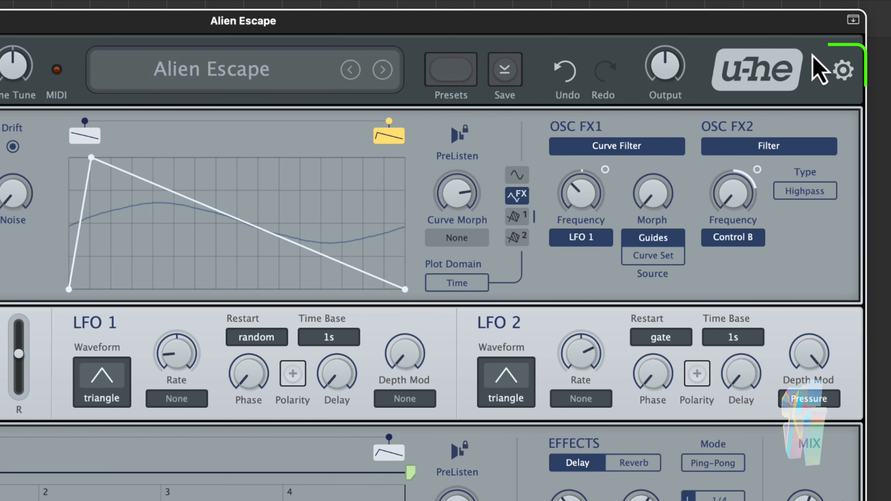
pyautogui.click(842, 72)
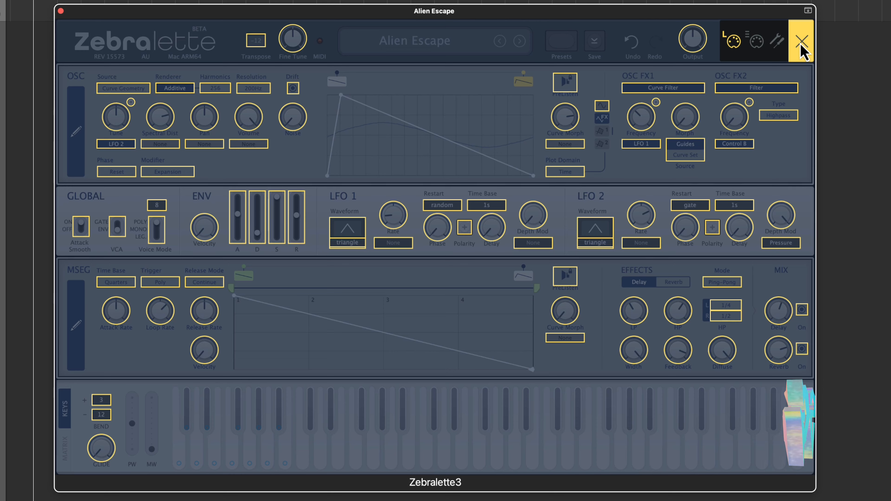
pyautogui.click(802, 47)
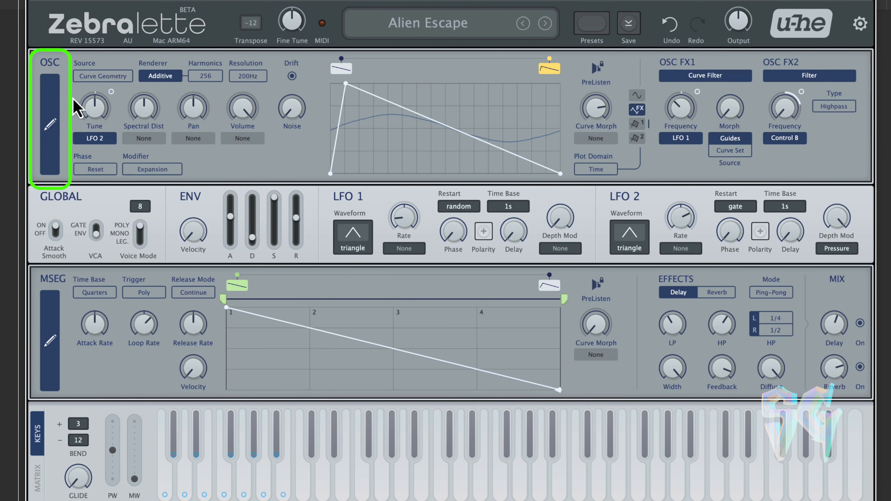
# Step: Inspect the oscillator curve editor and the list of effects available for OSC FX1 without changing anything
pyautogui.click(53, 125)
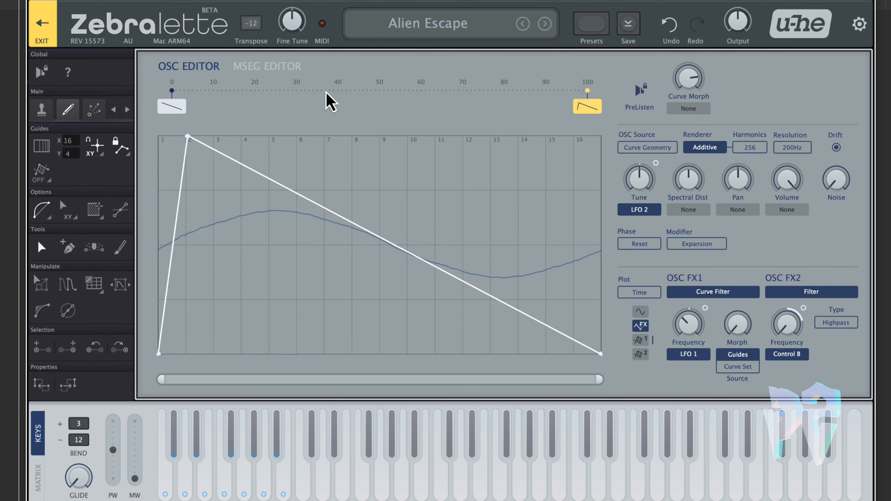
pyautogui.click(42, 22)
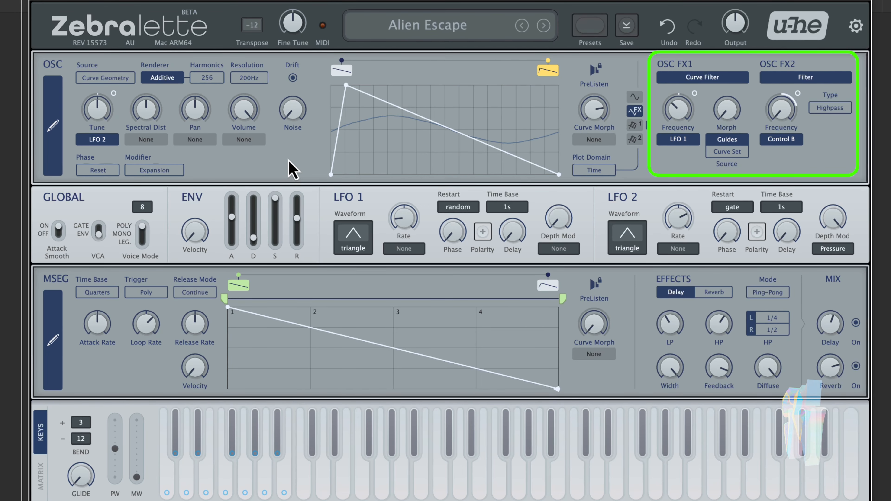
pyautogui.click(689, 78)
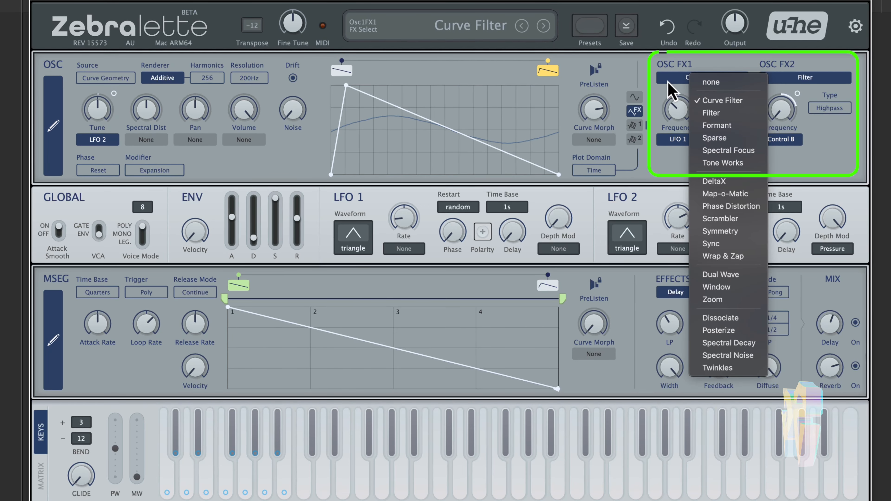
pyautogui.click(658, 88)
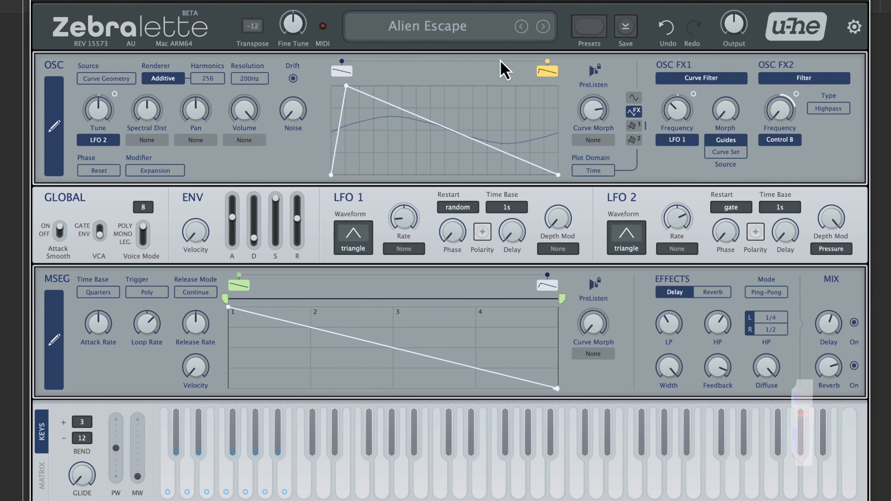
# Step: Initialize the patch, replacing the Alien Escape preset with the default sound
pyautogui.rightClick(430, 26)
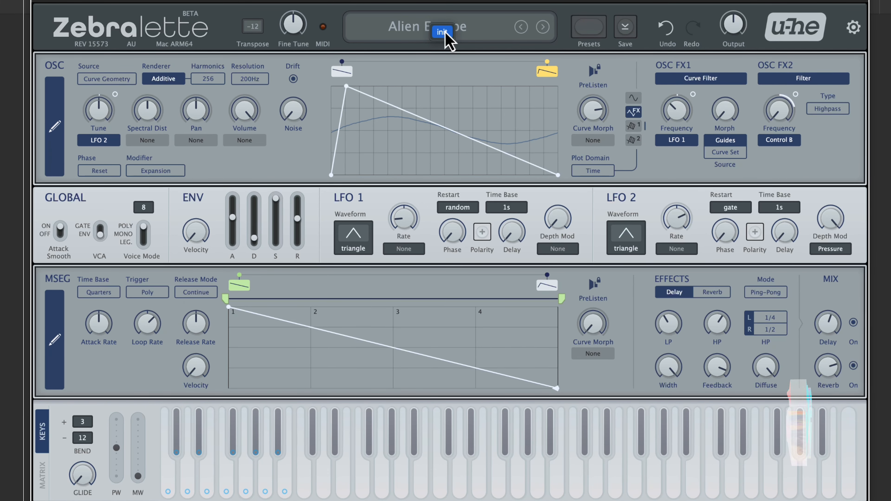
pyautogui.click(442, 32)
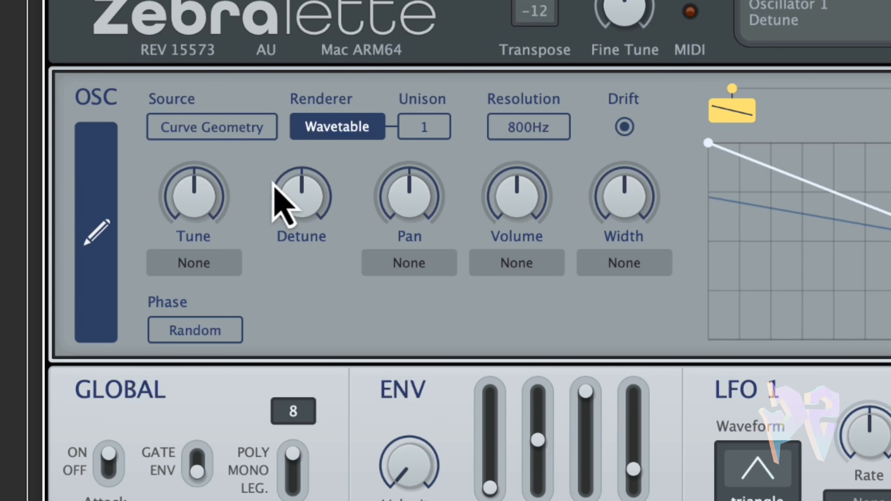
# Step: Set the oscillator source to Curve Spectrum and its renderer to Additive
pyautogui.click(232, 130)
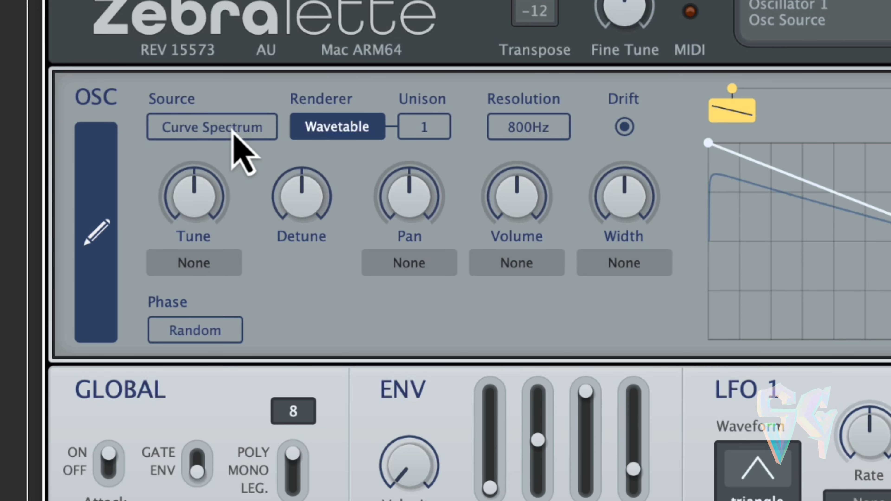
pyautogui.click(232, 130)
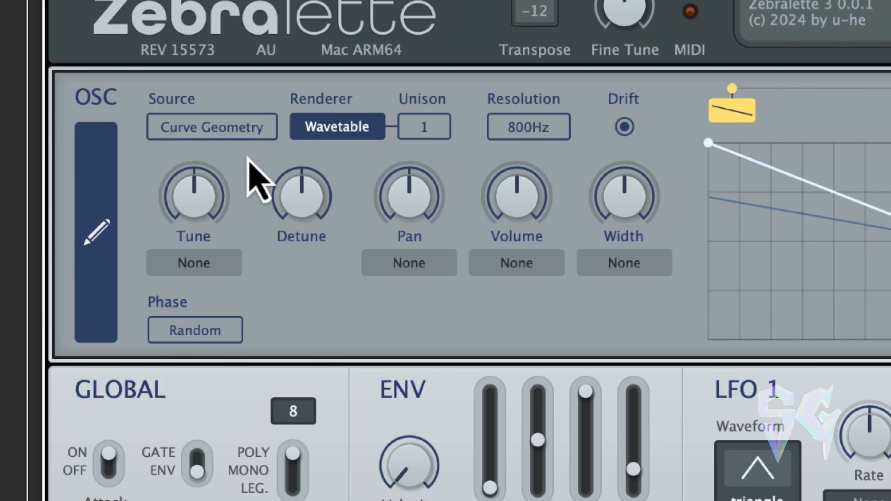
pyautogui.click(249, 135)
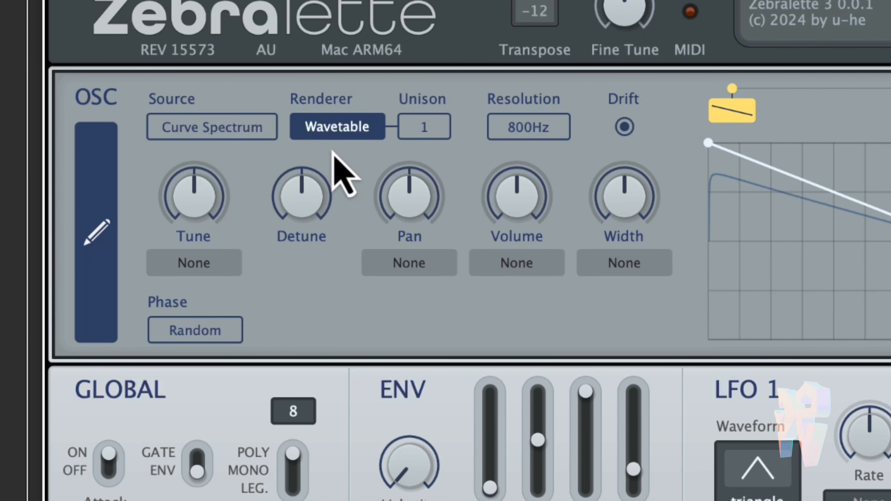
pyautogui.click(337, 130)
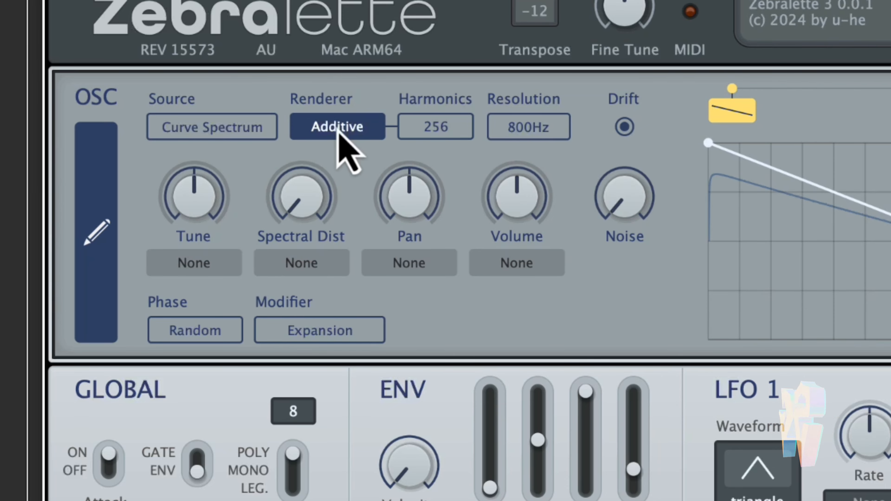
# Step: Switch the oscillator renderer to Wavetable and review its Resolution and Unison options without changing them
pyautogui.click(338, 128)
pyautogui.click(338, 129)
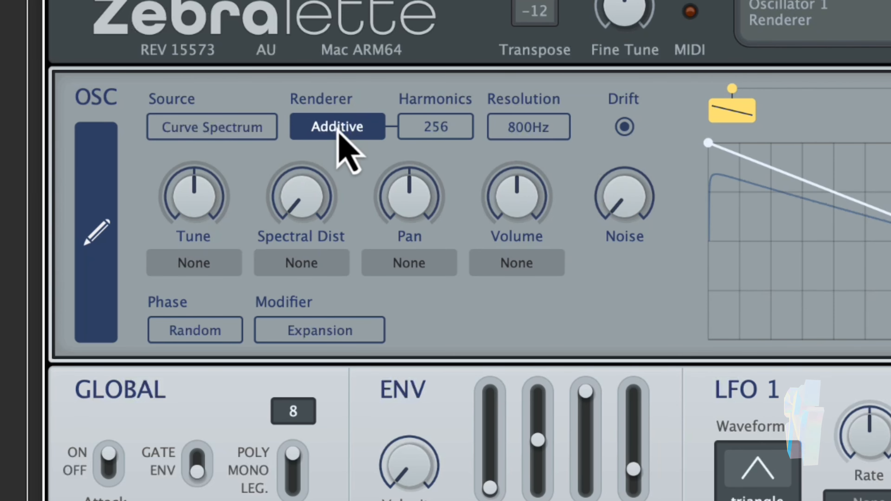
pyautogui.click(337, 128)
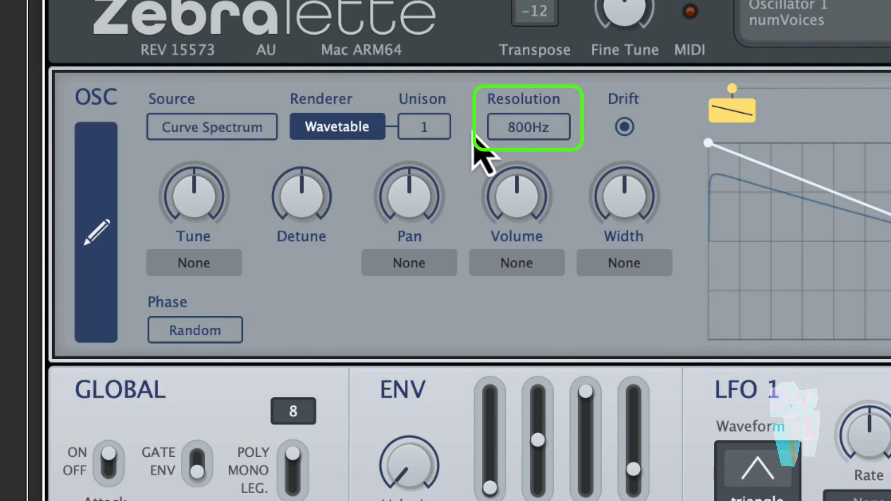
pyautogui.click(532, 130)
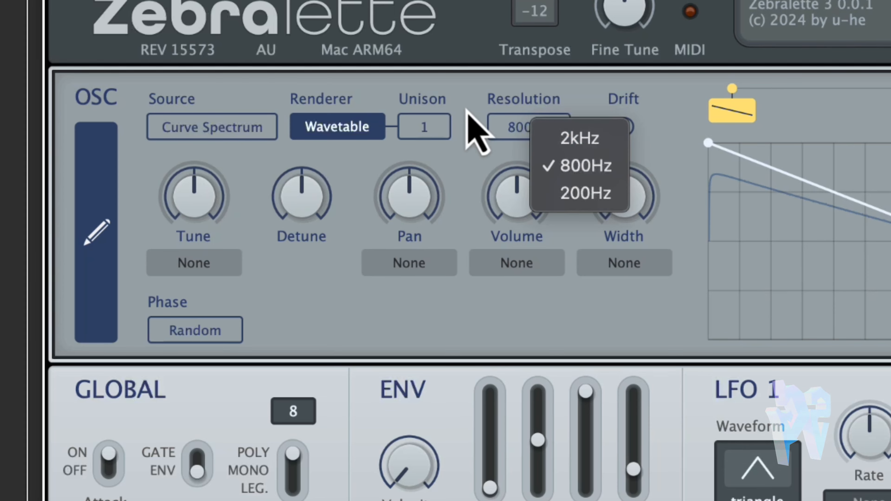
pyautogui.click(428, 100)
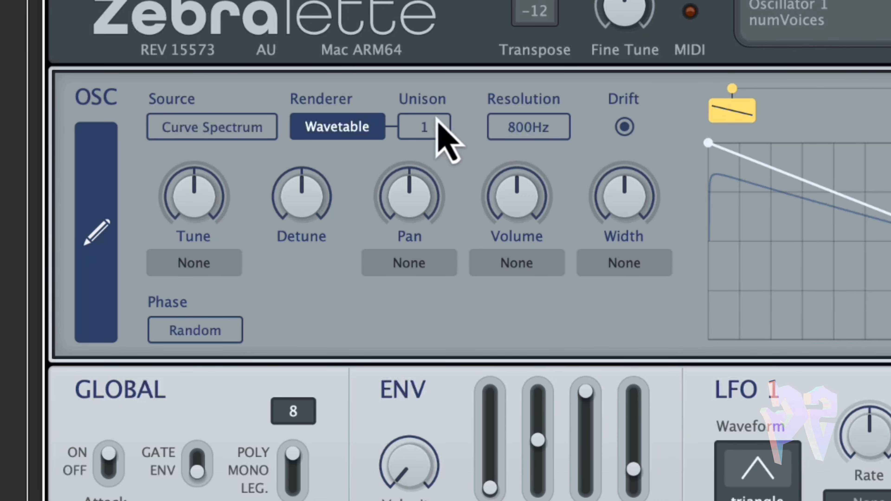
pyautogui.click(437, 125)
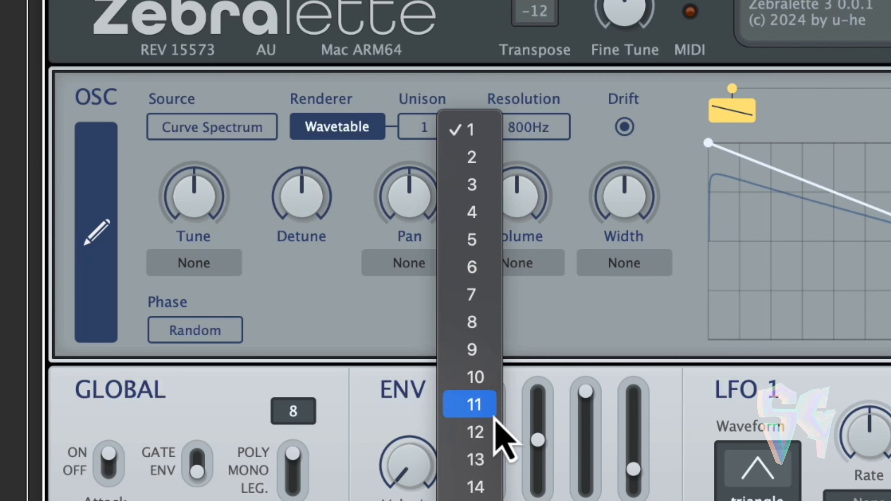
pyautogui.click(433, 92)
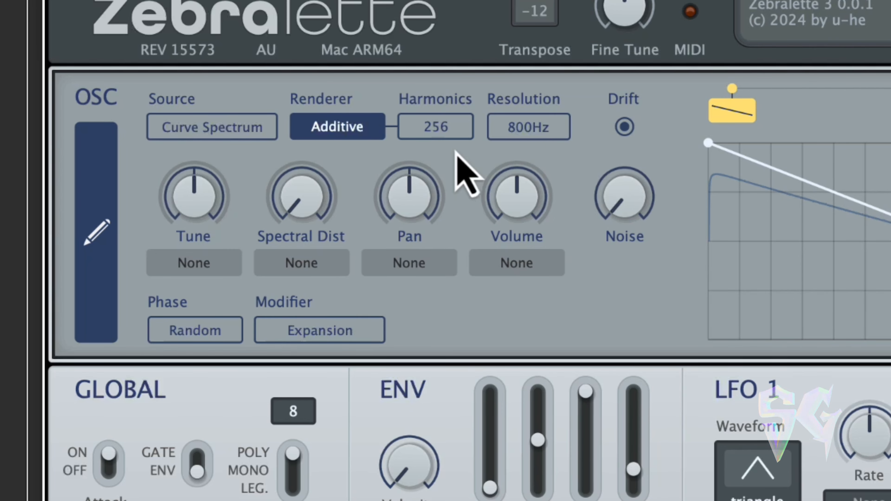
# Step: Review the Harmonics and Resolution choices of the Additive renderer without changing them
pyautogui.click(453, 130)
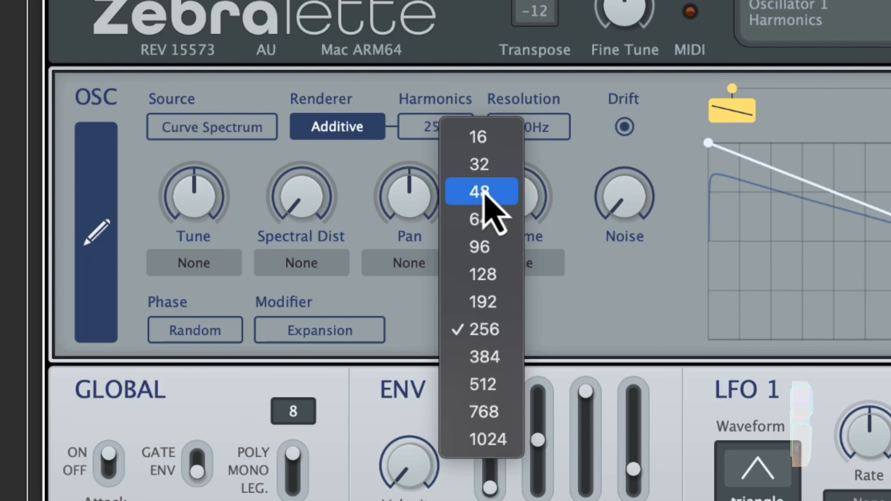
pyautogui.click(459, 77)
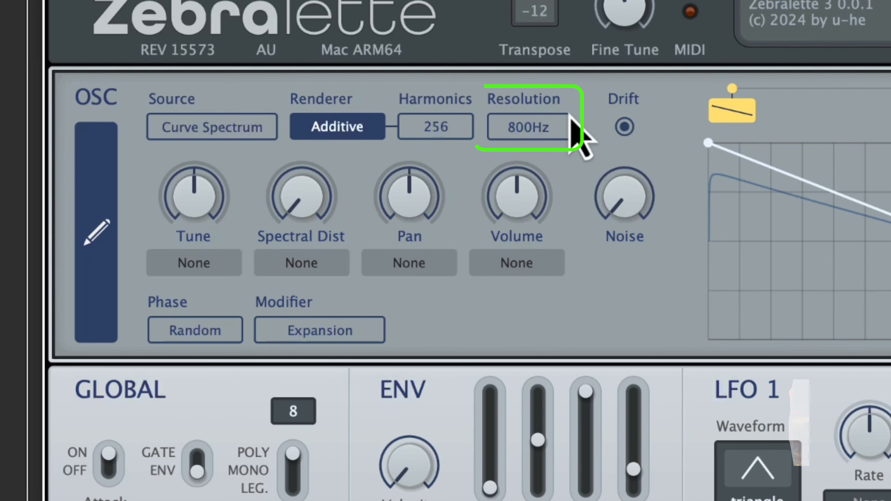
pyautogui.click(551, 122)
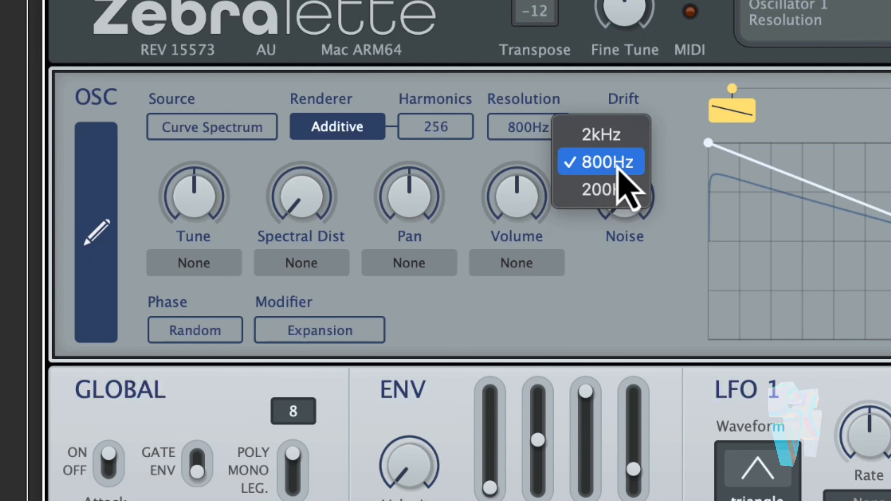
pyautogui.click(688, 140)
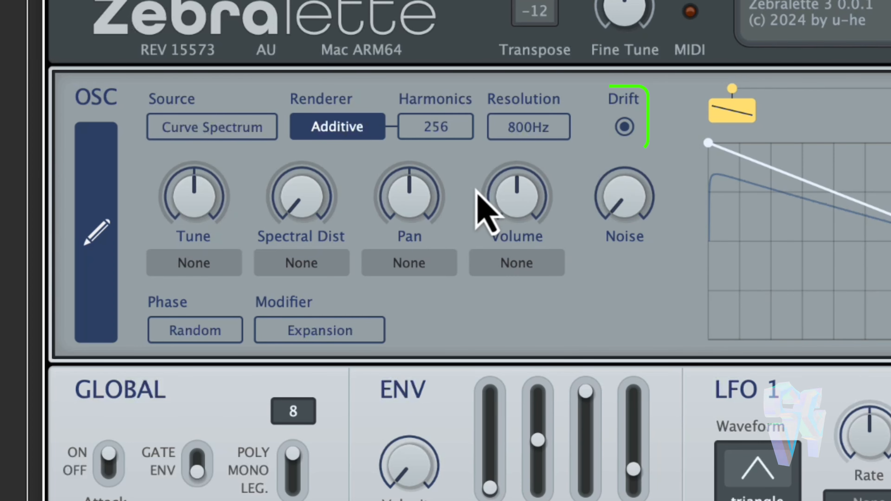
# Step: Toggle Drift off and back on, and sweep the oscillator's Tune to both extremes before resetting it to default
pyautogui.click(630, 126)
pyautogui.click(629, 126)
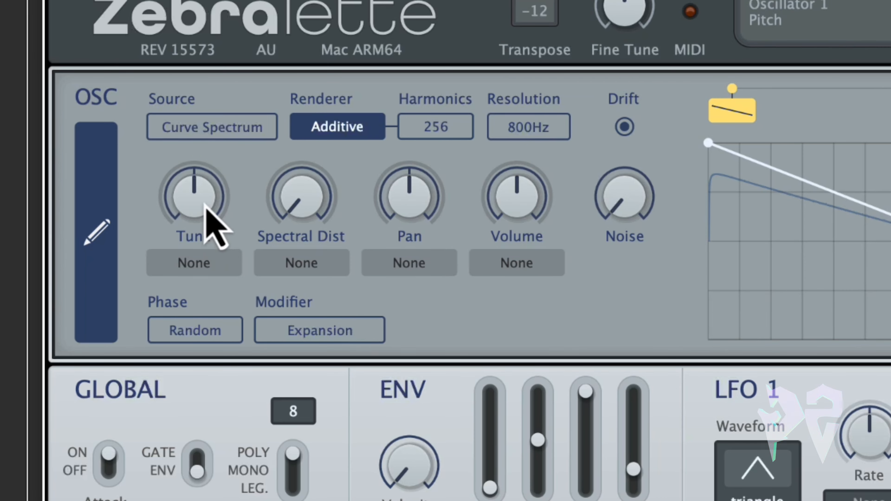
pyautogui.moveTo(204, 201); pyautogui.dragTo(181, 0)
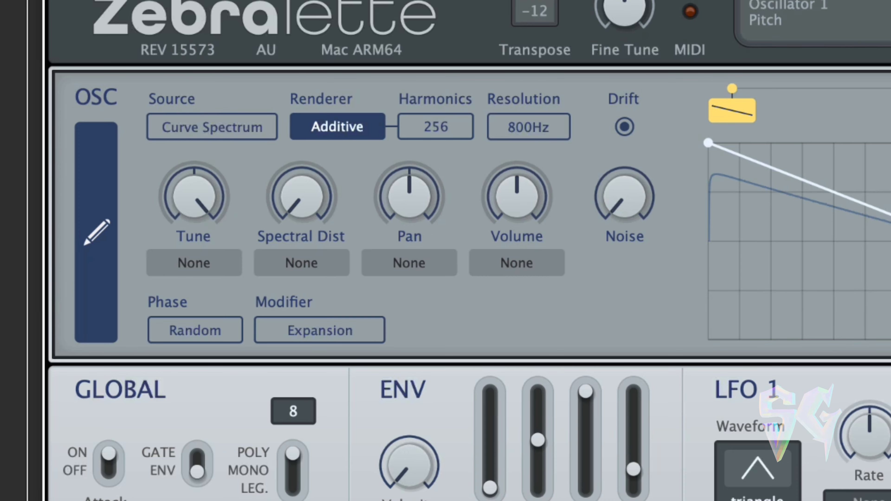
pyautogui.moveTo(190, 189); pyautogui.dragTo(212, 498)
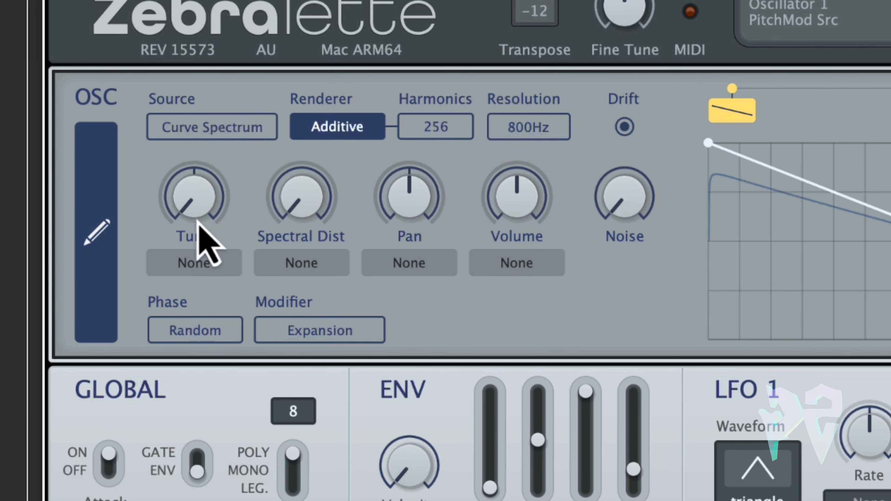
pyautogui.doubleClick(211, 207)
# Step: Switch the renderer to Wavetable and try the Detune control, resetting it to its default value
pyautogui.click(342, 134)
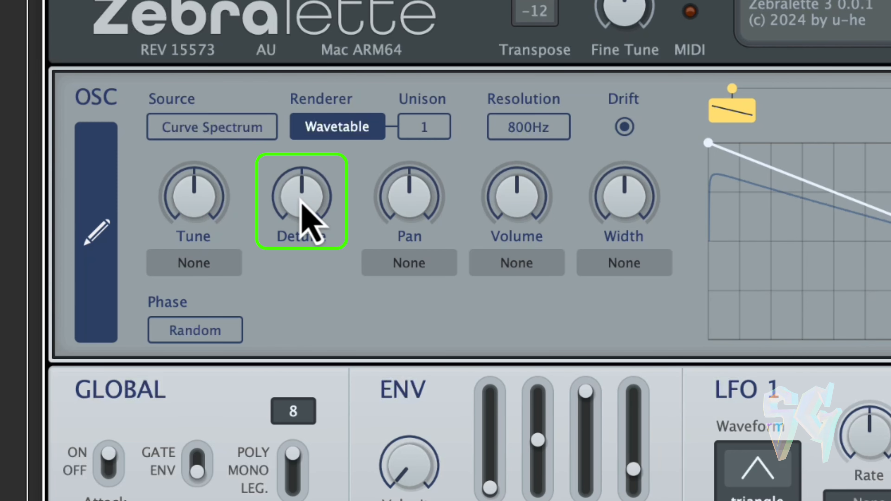
pyautogui.moveTo(301, 200); pyautogui.dragTo(322, 234)
pyautogui.doubleClick(322, 234)
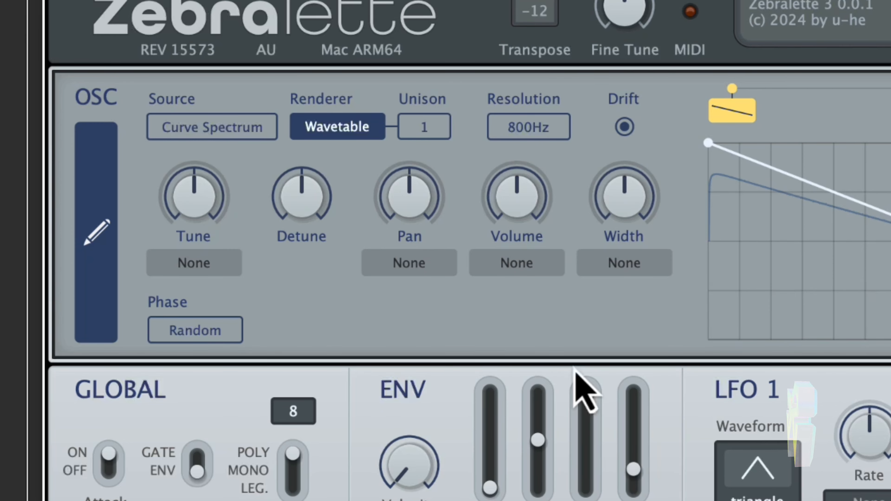
# Step: Set the oscillator renderer to Additive and the phase mode to Reset
pyautogui.click(335, 129)
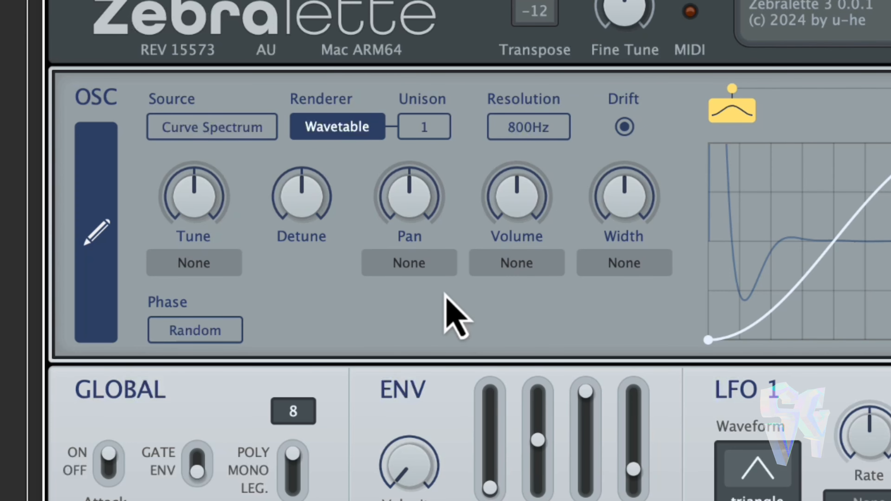
pyautogui.click(196, 331)
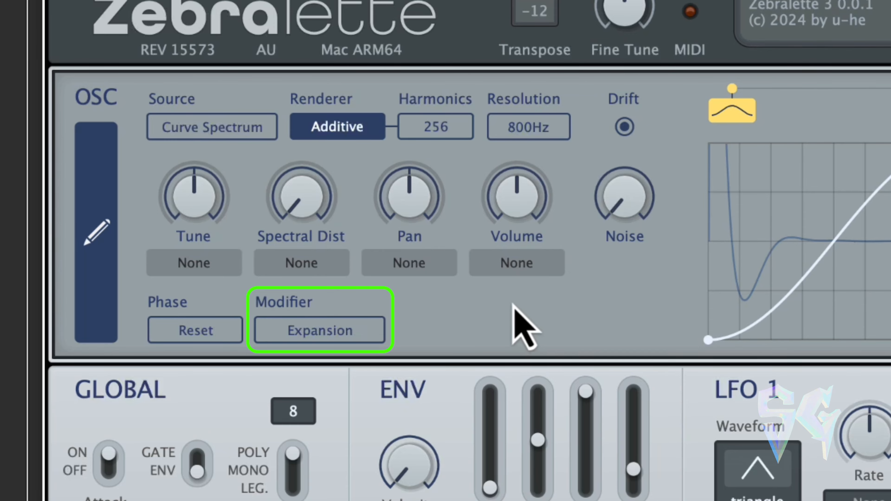
# Step: Review the available spectral modifiers and set the oscillator's modifier to Compression
pyautogui.click(345, 332)
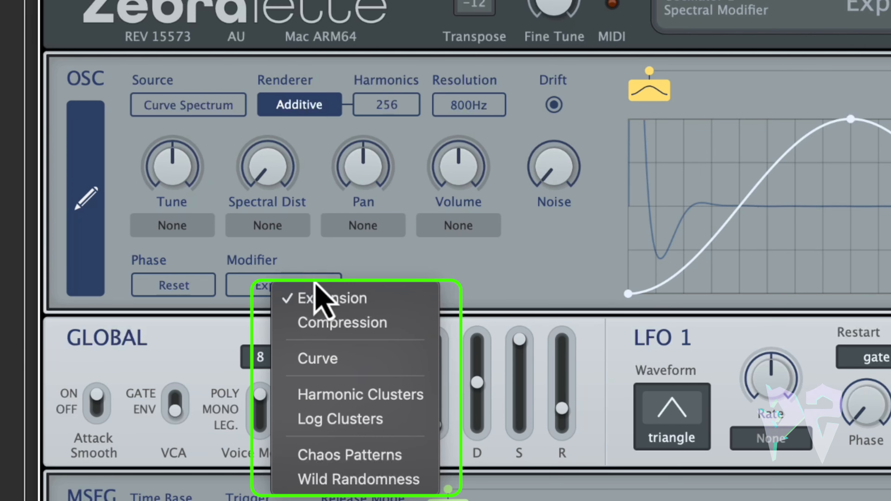
pyautogui.click(332, 302)
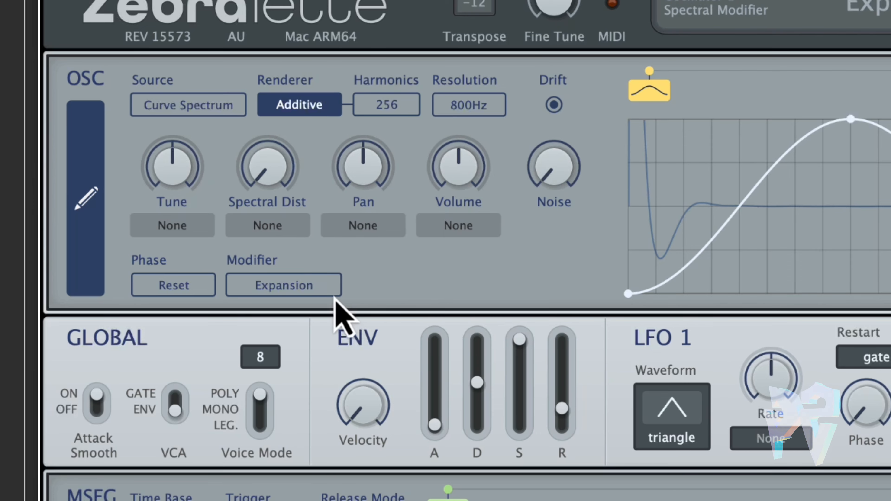
pyautogui.click(317, 295)
pyautogui.click(326, 328)
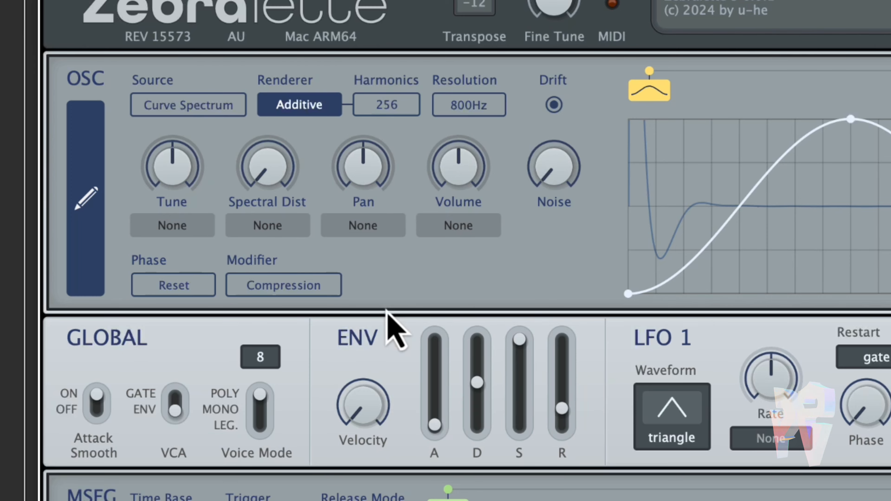
# Step: Set the modifier to Curve and switch its Spec Curve Source to Curve Set and back to Guides
pyautogui.click(318, 294)
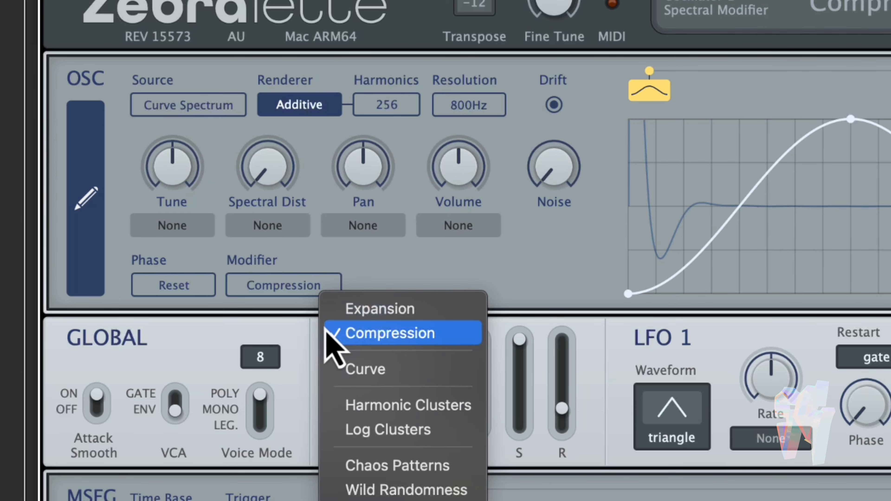
pyautogui.click(423, 283)
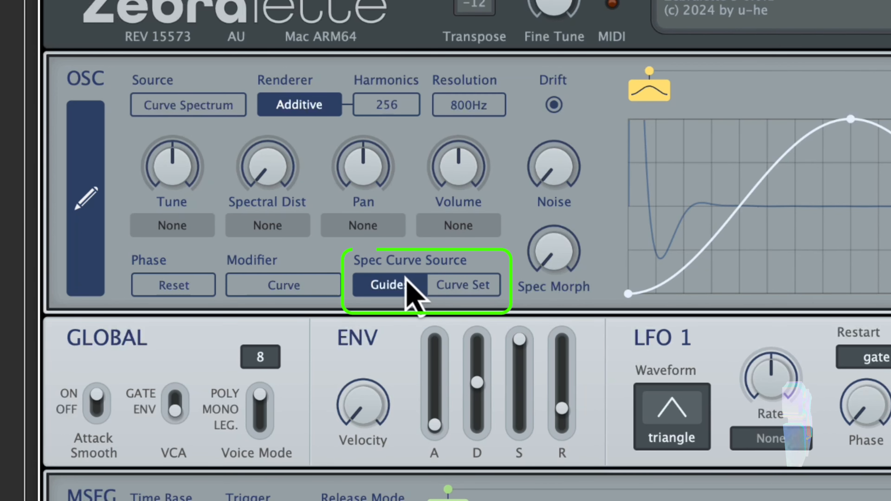
pyautogui.click(443, 286)
pyautogui.click(398, 287)
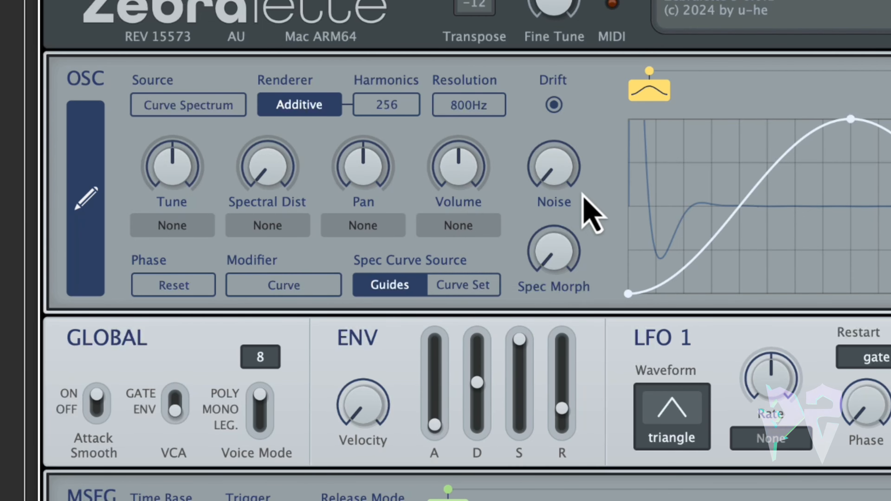
# Step: Set the modifier to Harmonic Clusters and try raising the Cluster Select amount
pyautogui.click(283, 285)
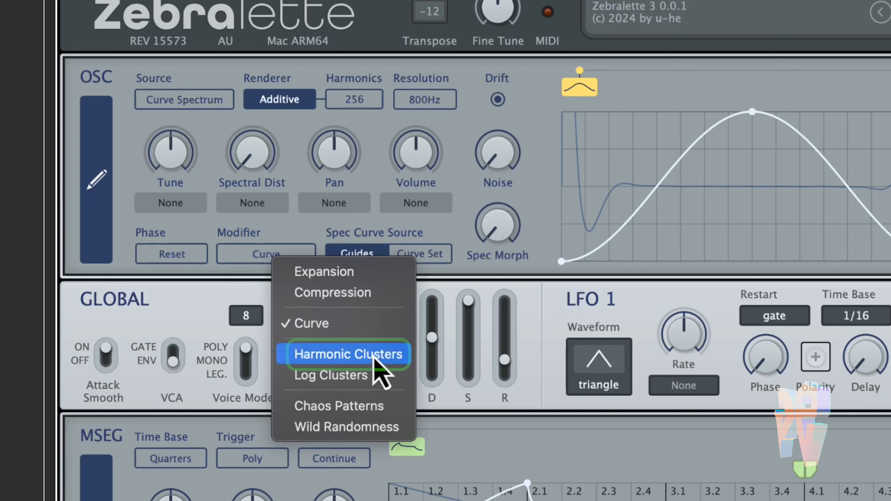
pyautogui.click(374, 356)
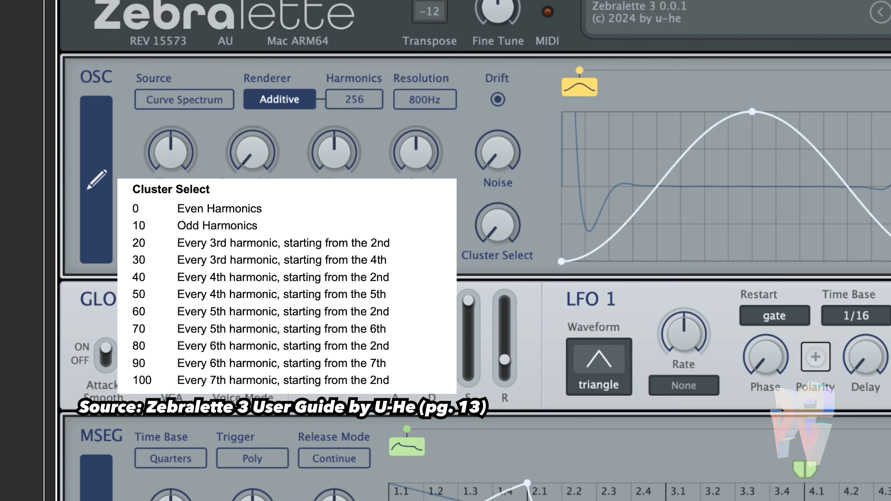
pyautogui.moveTo(498, 235); pyautogui.dragTo(497, 149)
# Step: Set the modifier to Chaos Patterns and try its Random Seed and Distortion Range settings
pyautogui.click(282, 254)
pyautogui.click(347, 363)
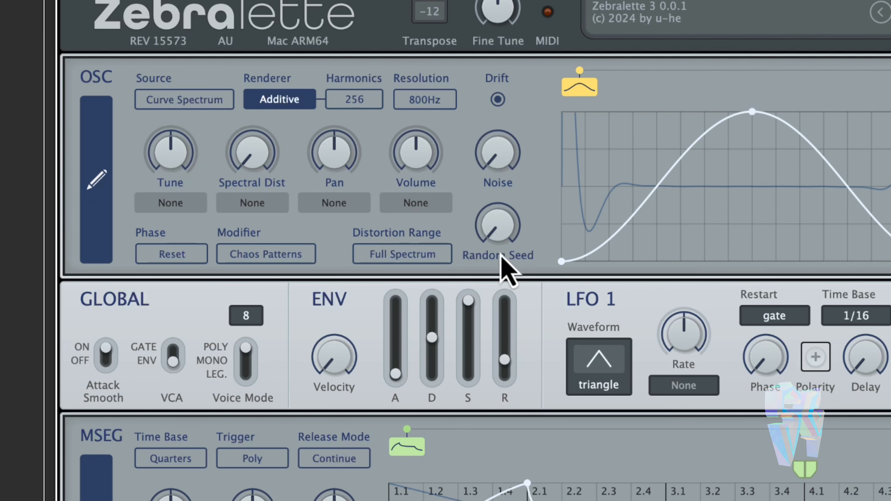
pyautogui.moveTo(500, 252)
pyautogui.mouseDown()
pyautogui.moveTo(517, 54)
pyautogui.moveTo(495, 246)
pyautogui.mouseUp()
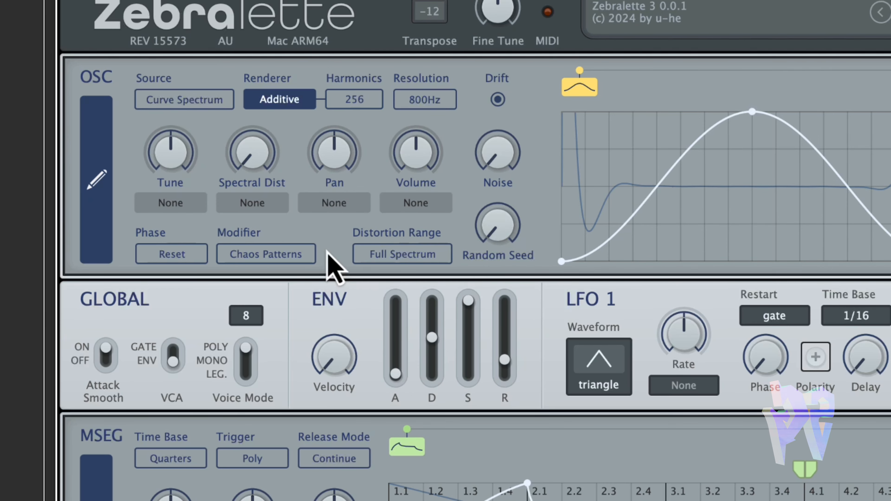
pyautogui.click(355, 250)
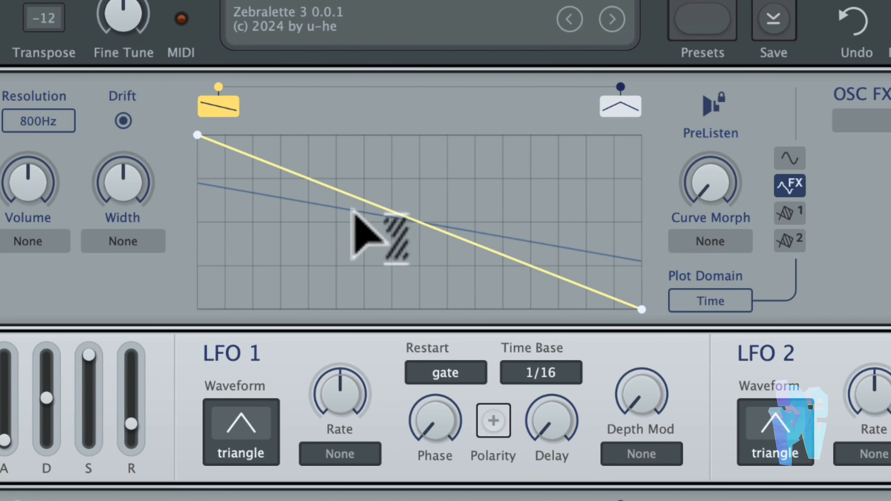
# Step: Add three points along the first oscillator curve and lower the first two of these inner points
pyautogui.doubleClick(455, 184)
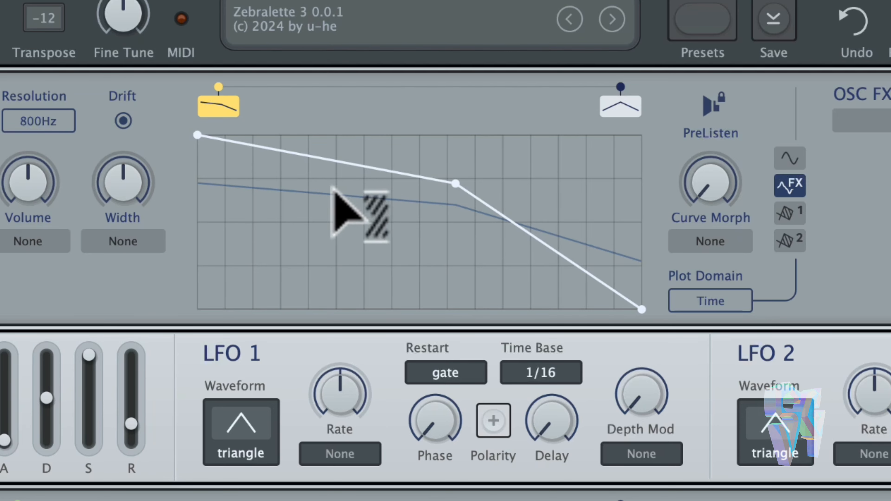
pyautogui.doubleClick(265, 206)
pyautogui.doubleClick(548, 269)
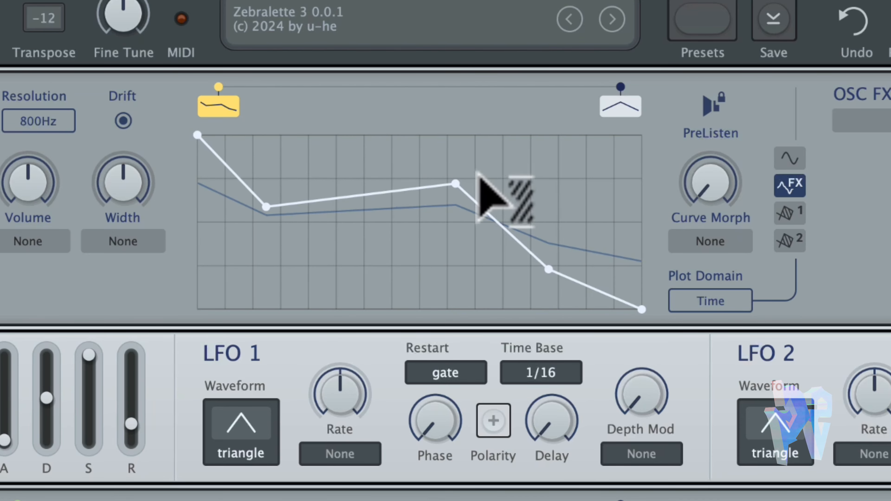
pyautogui.moveTo(456, 189); pyautogui.dragTo(437, 204)
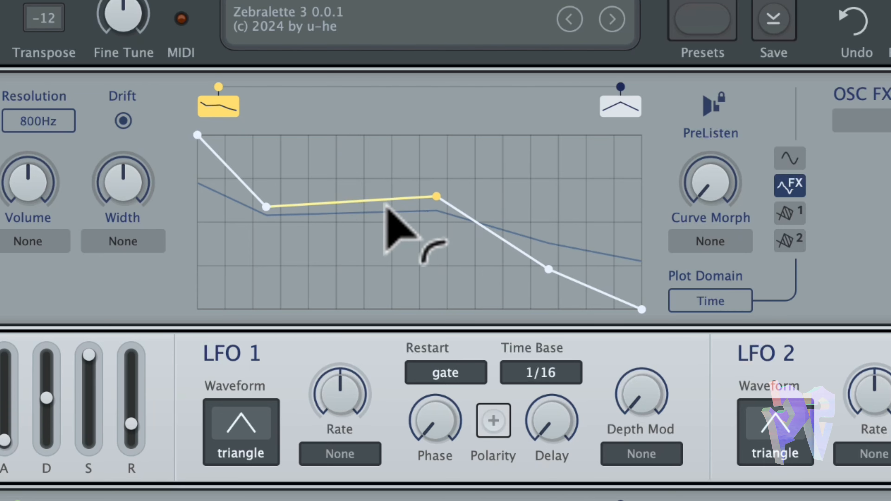
pyautogui.moveTo(266, 207); pyautogui.dragTo(281, 247)
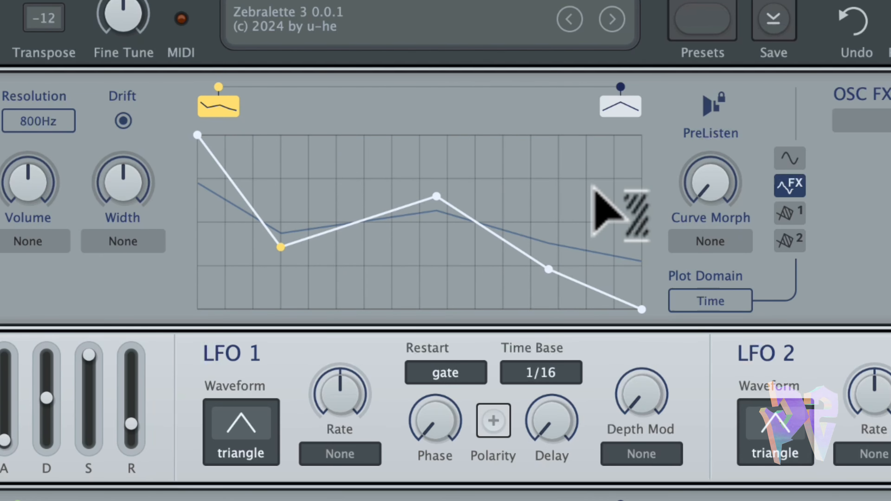
# Step: Select the curve's three inner points together, raise them as a group, and clear the selection
pyautogui.moveTo(593, 188); pyautogui.dragTo(215, 237)
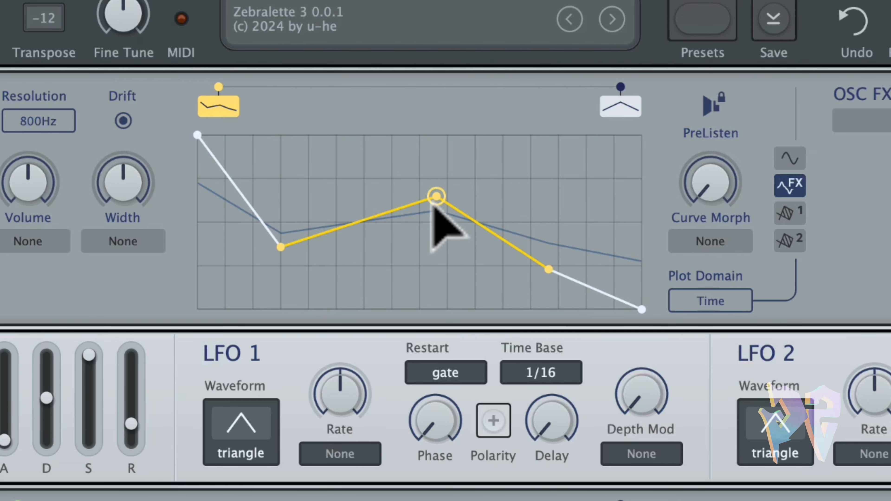
pyautogui.moveTo(432, 204); pyautogui.dragTo(447, 228)
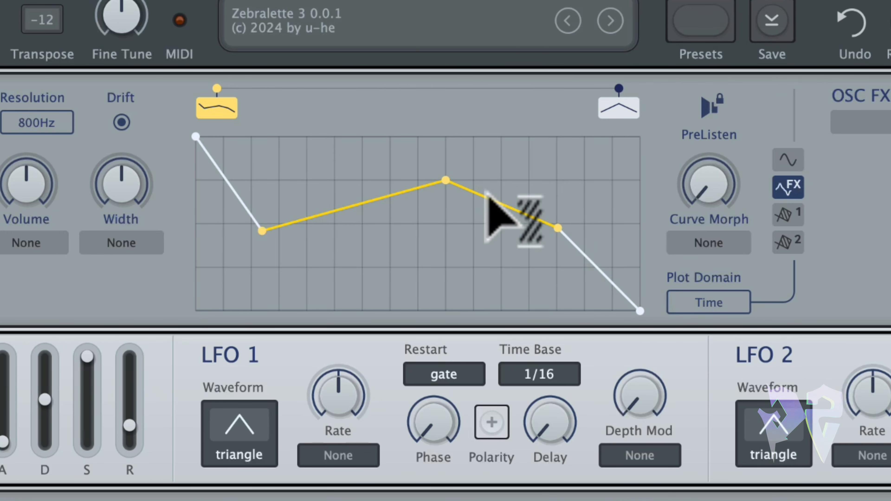
pyautogui.click(559, 164)
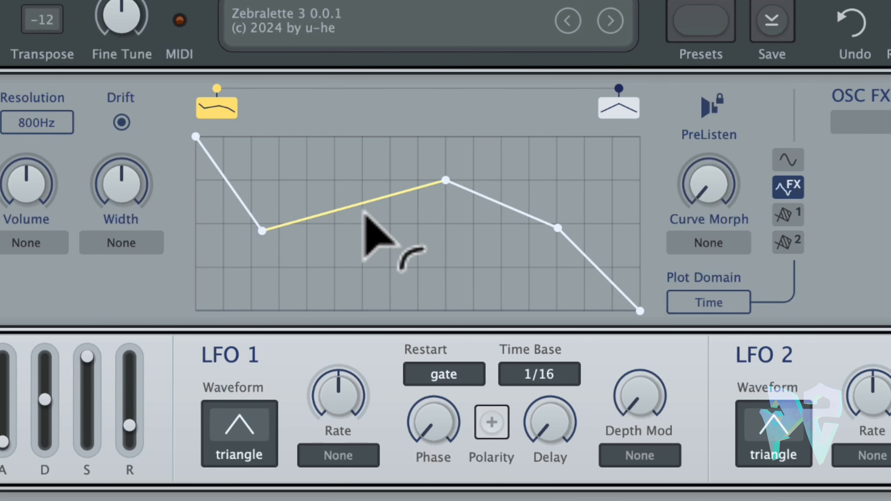
# Step: Bend all four straight segments of the first oscillator curve upward into smooth arcs
pyautogui.moveTo(365, 218); pyautogui.dragTo(488, 209)
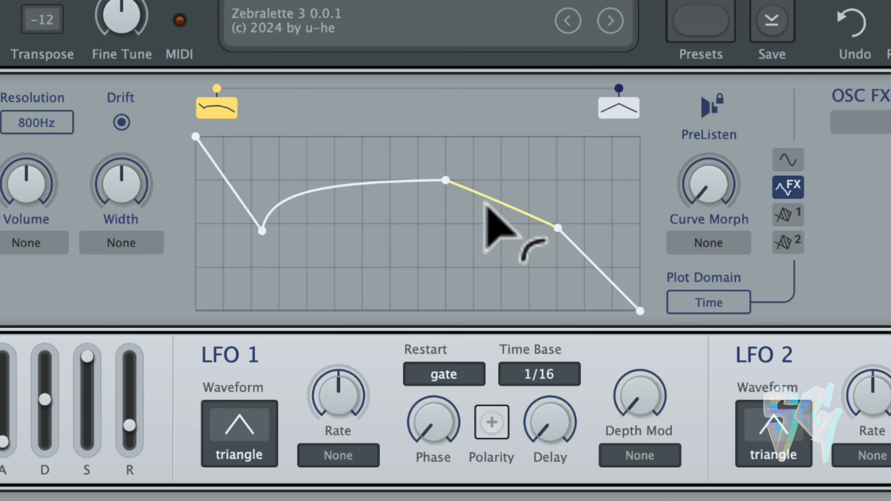
pyautogui.moveTo(501, 176); pyautogui.dragTo(508, 168)
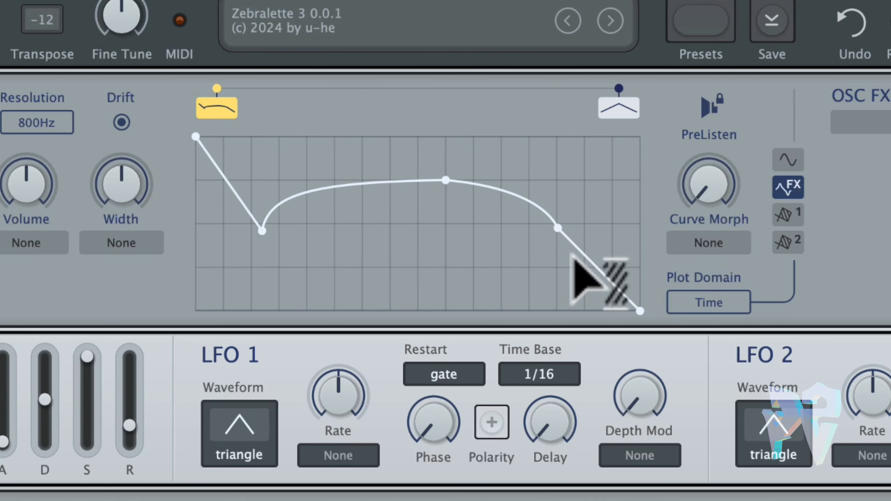
pyautogui.moveTo(580, 249); pyautogui.dragTo(590, 241)
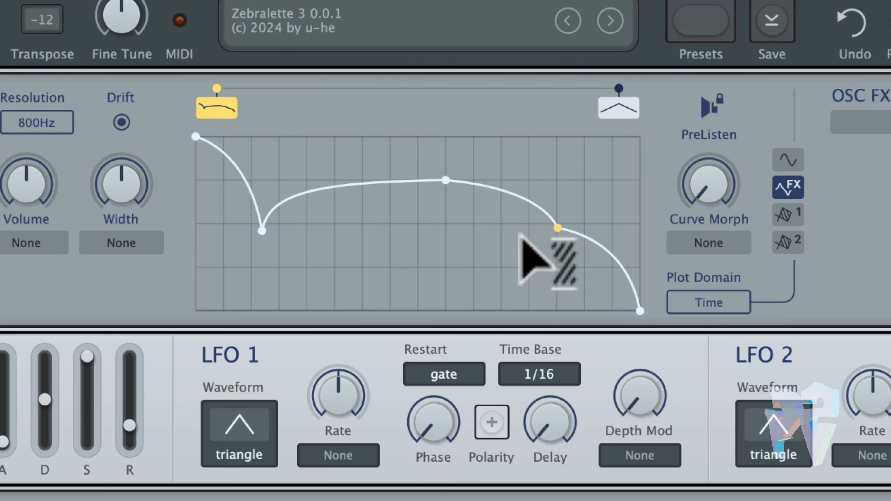
# Step: Delete the curve's last inner point and reset the long final segment to a straight line
pyautogui.press('Delete')
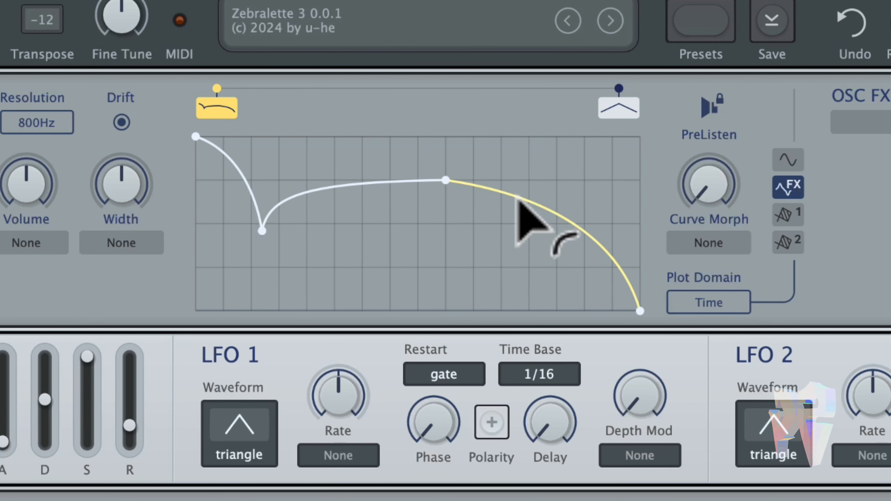
pyautogui.doubleClick(521, 207)
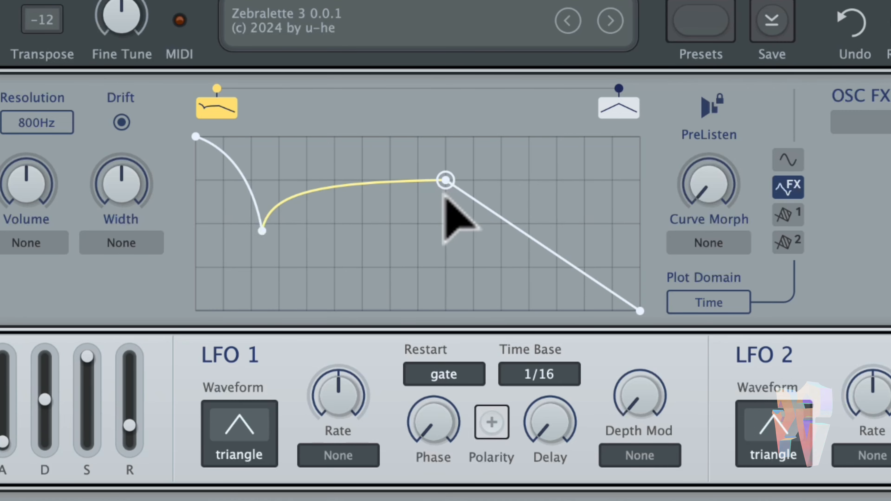
pyautogui.scroll(2, 450, 189)
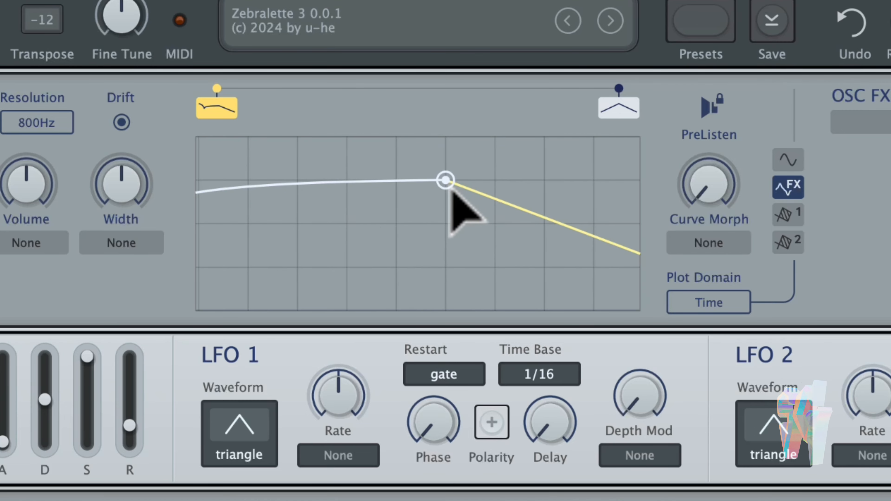
pyautogui.scroll(-3, 450, 191)
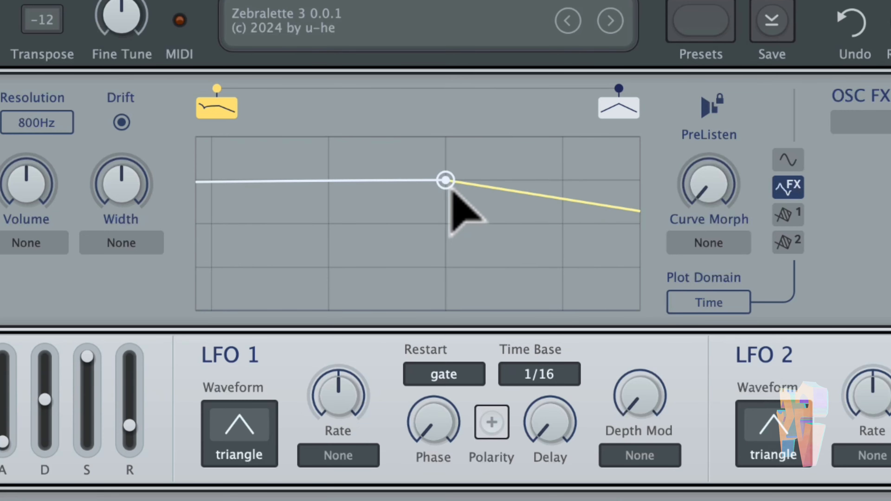
pyautogui.scroll(2, 451, 185)
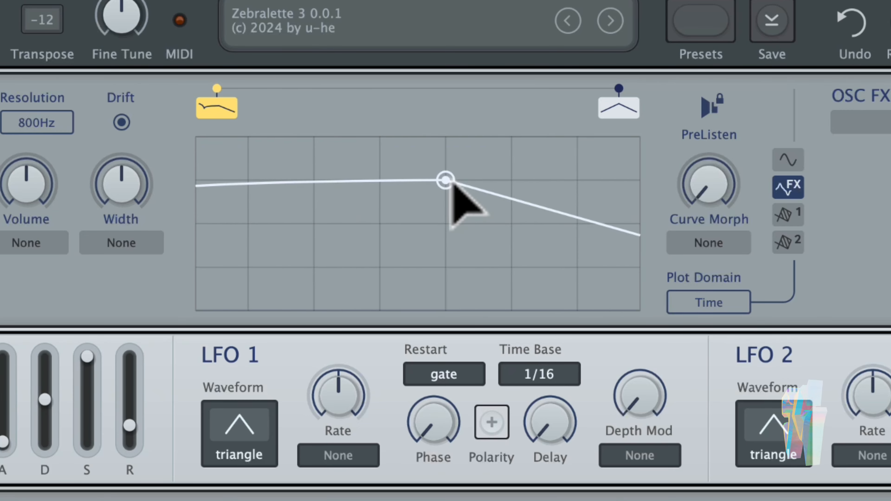
pyautogui.scroll(-2, 451, 186)
pyautogui.scroll(2, 451, 186)
pyautogui.scroll(-2, 450, 186)
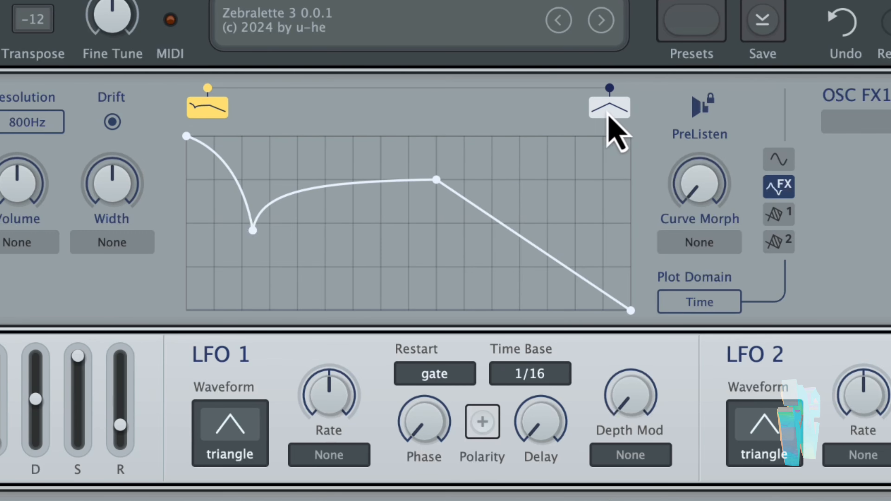
# Step: Display the second oscillator curve, return to the first, and move the first curve to just past the middle of the morph line
pyautogui.moveTo(607, 122); pyautogui.dragTo(550, 136)
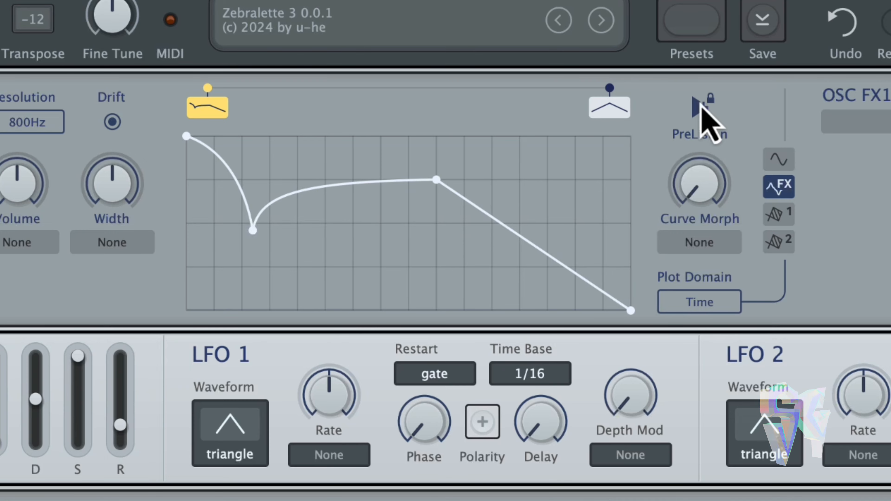
pyautogui.click(609, 108)
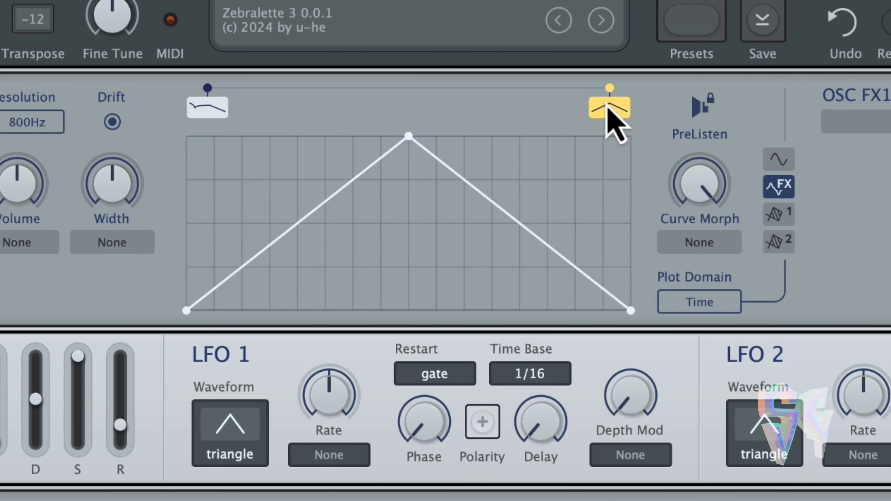
pyautogui.click(212, 110)
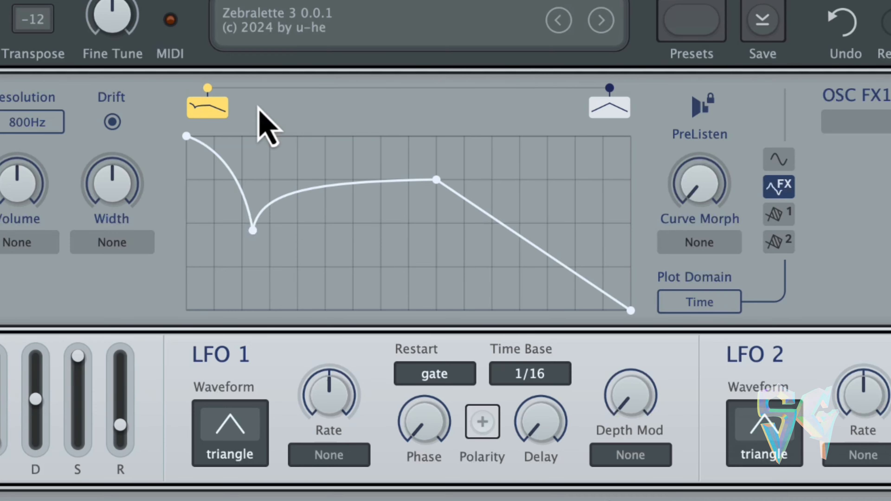
pyautogui.moveTo(216, 87); pyautogui.dragTo(432, 114)
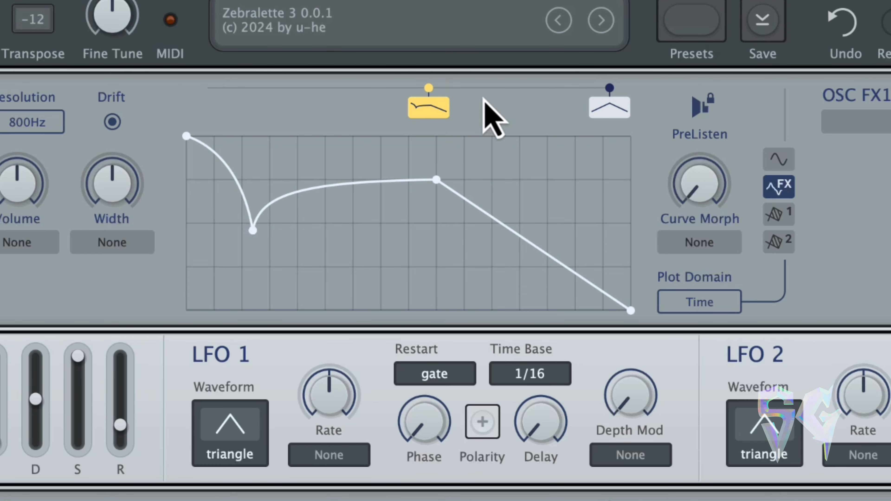
# Step: Try adding a new curve between the two existing ones on the morph line, and delete it
pyautogui.rightClick(492, 92)
pyautogui.click(526, 102)
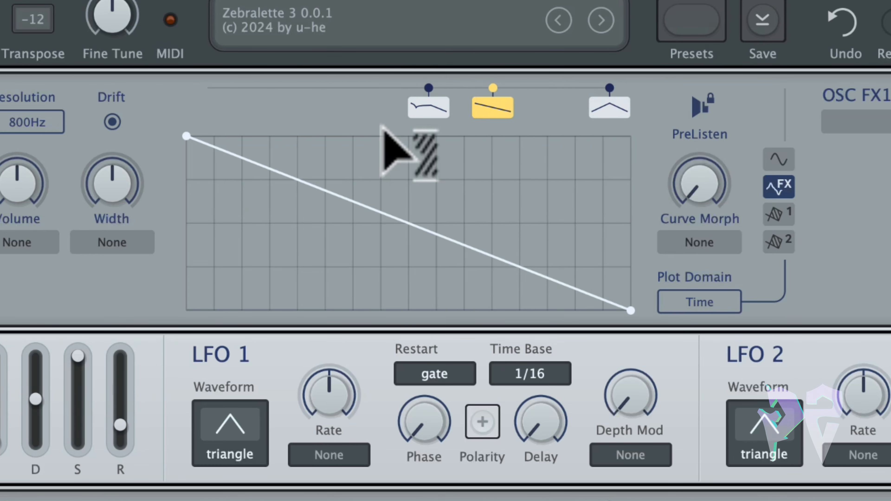
pyautogui.rightClick(485, 112)
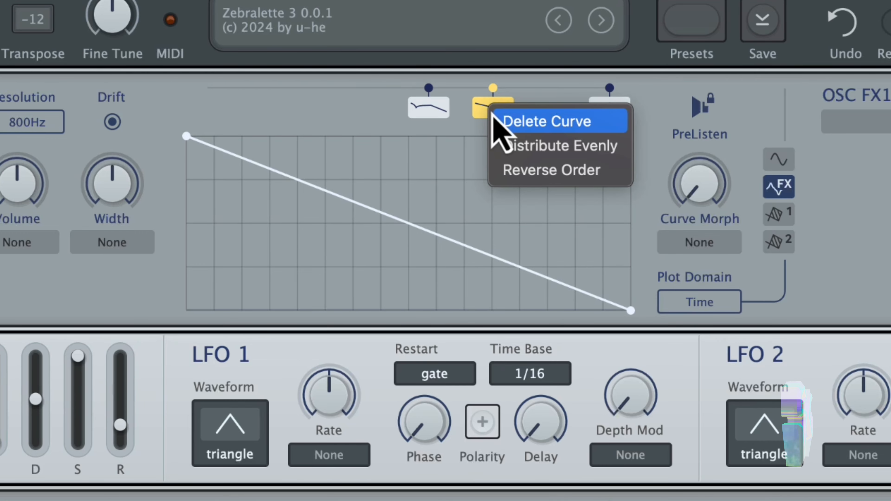
pyautogui.click(519, 122)
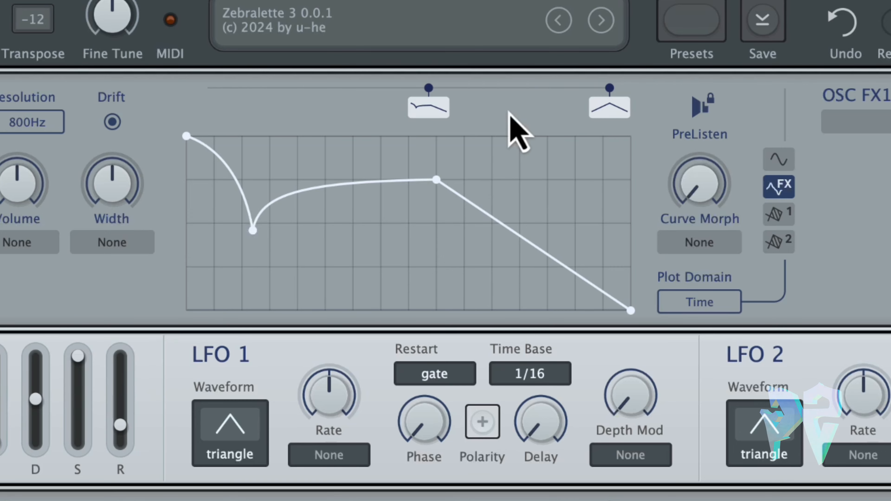
pyautogui.rightClick(508, 88)
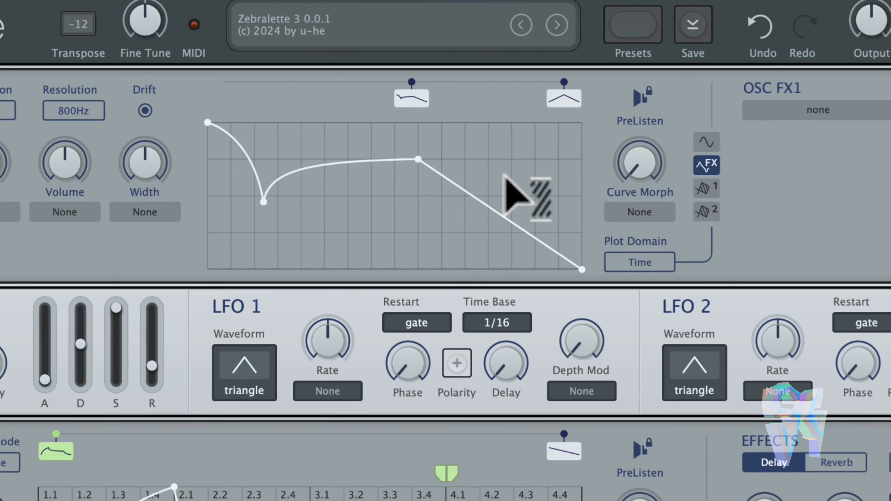
# Step: Examine the curve editor's available operations and the list of effects offered for OSC FX1
pyautogui.rightClick(506, 178)
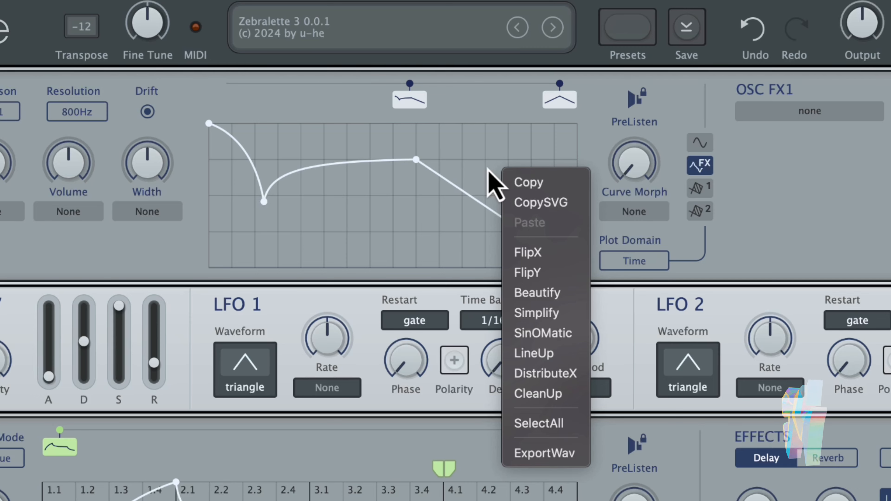
pyautogui.click(835, 179)
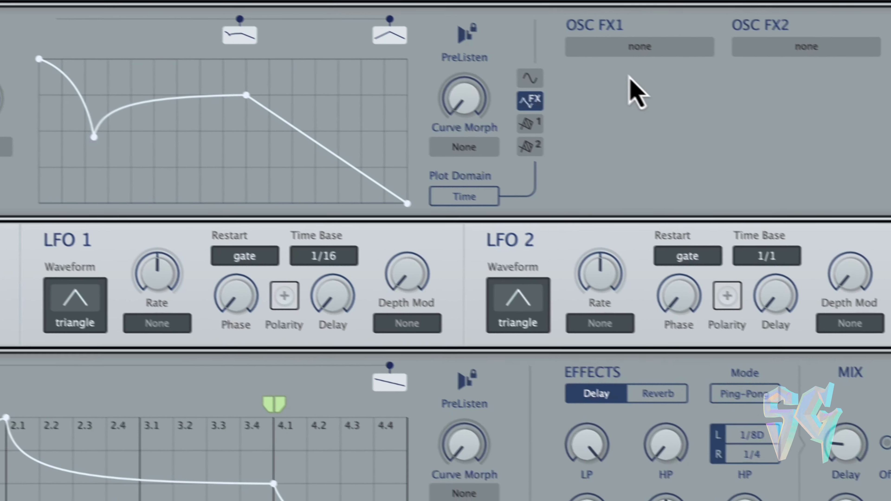
pyautogui.click(821, 117)
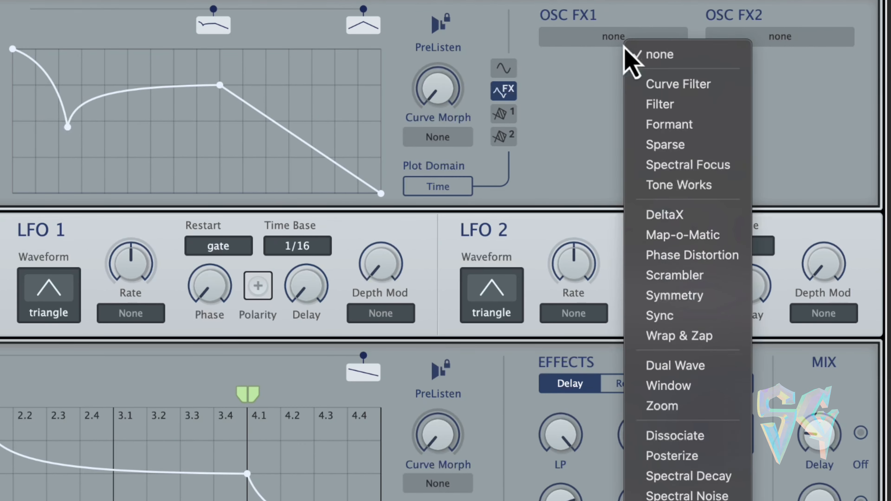
pyautogui.click(546, 88)
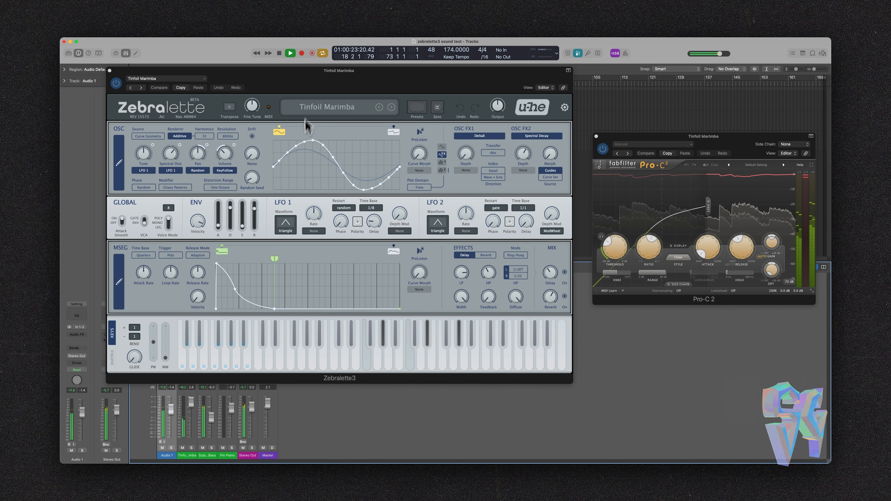
# Step: Close the Tinfoil Marimba track's synth window in the Logic Pro project and open the Sulphuric Bass track's Zebralette3
pyautogui.moveTo(315, 85); pyautogui.dragTo(351, 83)
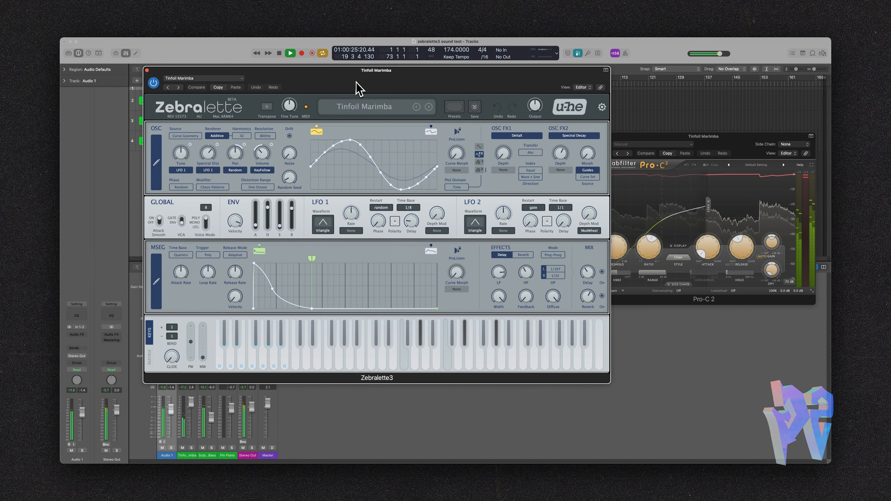
pyautogui.click(146, 70)
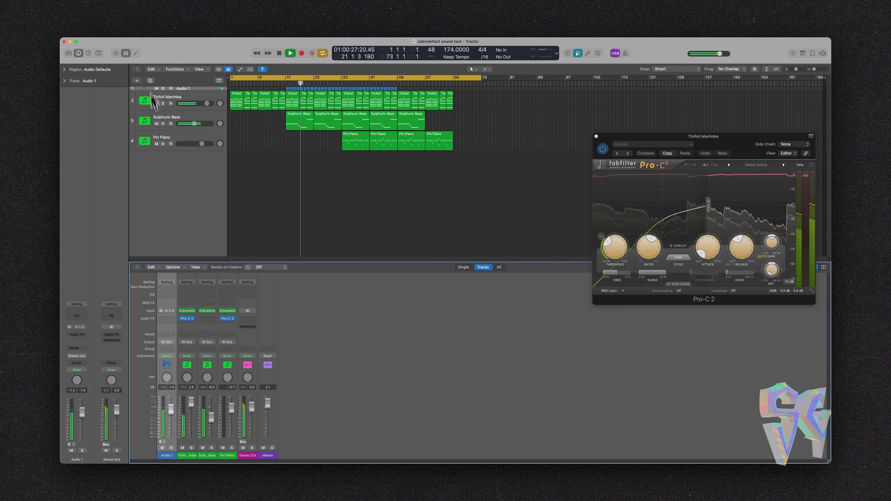
pyautogui.click(207, 312)
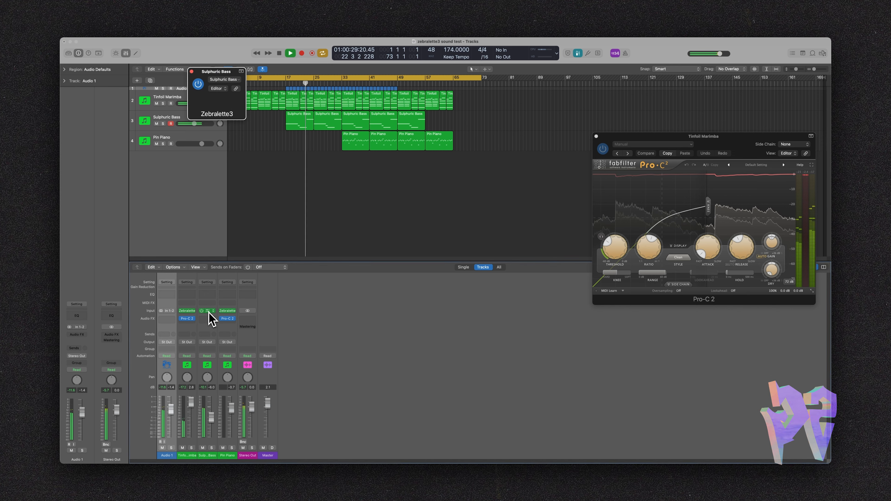
pyautogui.moveTo(456, 84); pyautogui.dragTo(416, 82)
# Step: Close the Tinfoil Marimba track's Pro-C 2 compressor and the Sulphuric Bass track's synth window
pyautogui.click(700, 136)
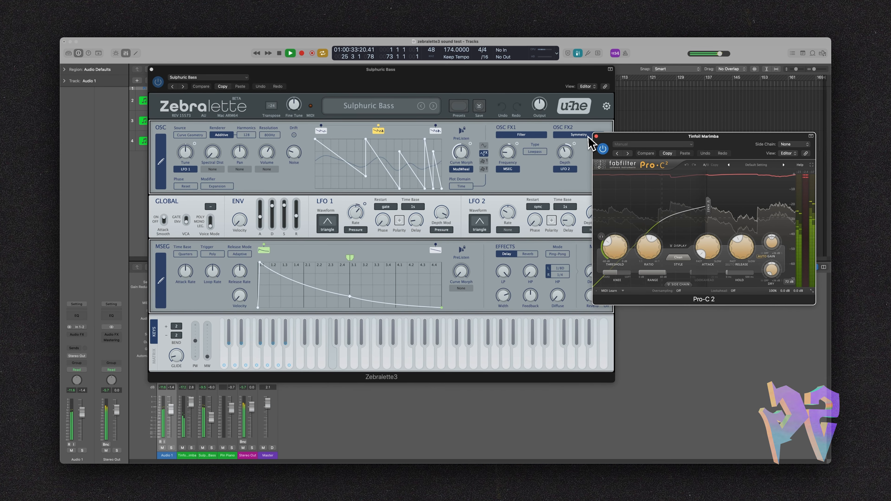
pyautogui.click(595, 136)
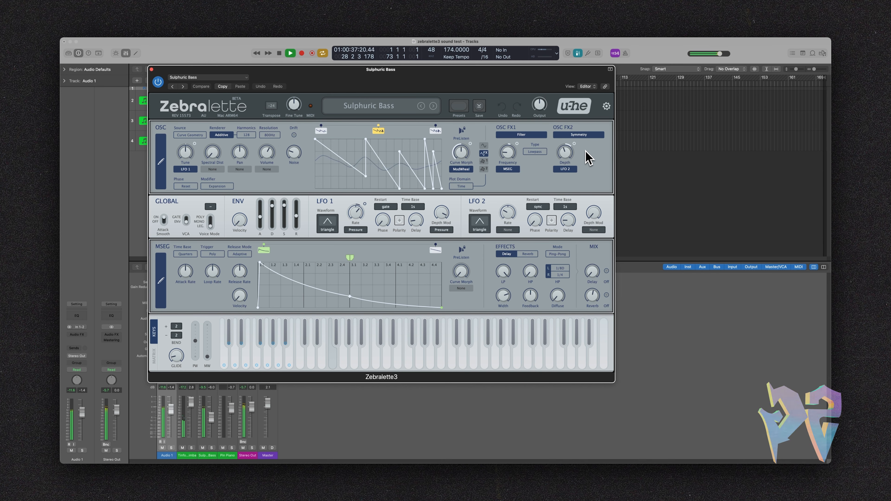
pyautogui.moveTo(534, 78); pyautogui.dragTo(577, 74)
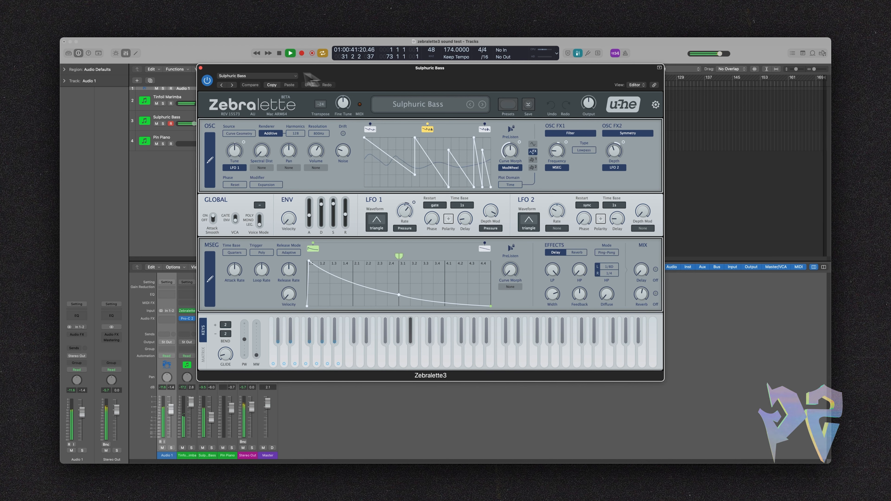
pyautogui.click(200, 68)
# Step: Open the Pin Piano track's Zebralette3 and Pro-C 2 plug-ins and arrange their windows side by side
pyautogui.click(228, 311)
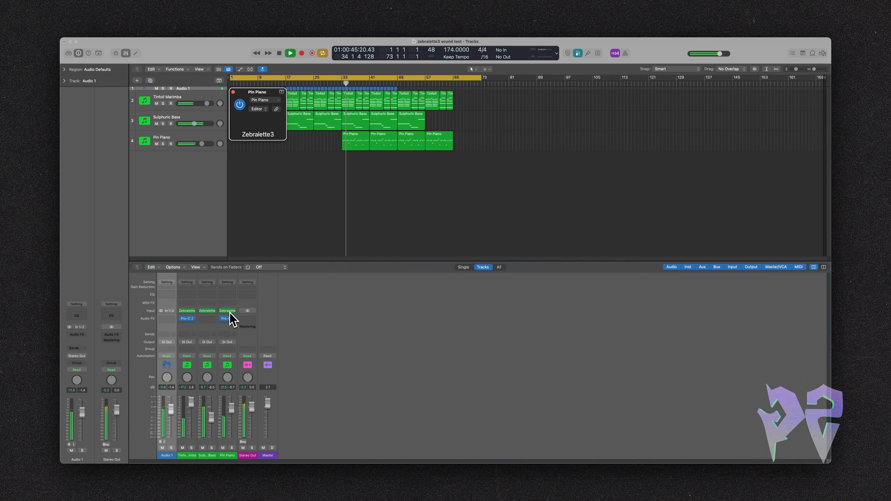
pyautogui.click(228, 318)
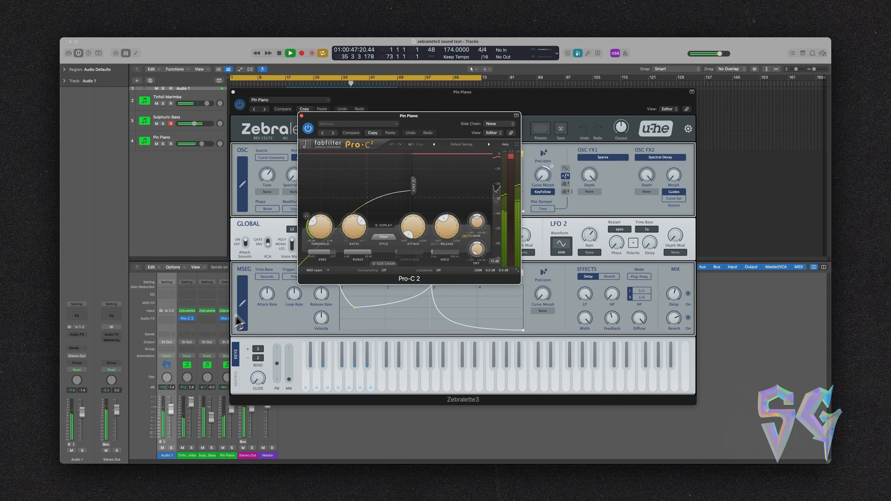
pyautogui.moveTo(426, 122); pyautogui.dragTo(712, 174)
pyautogui.moveTo(595, 107); pyautogui.dragTo(477, 95)
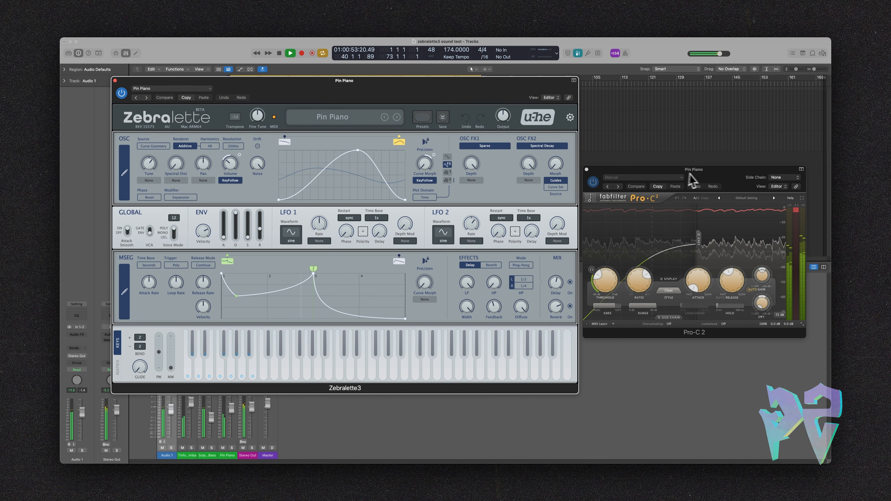
pyautogui.moveTo(690, 174); pyautogui.dragTo(691, 163)
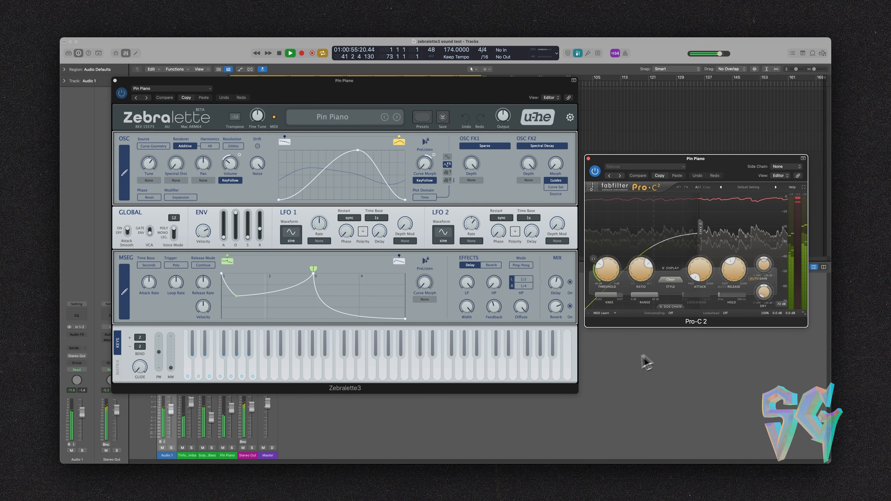